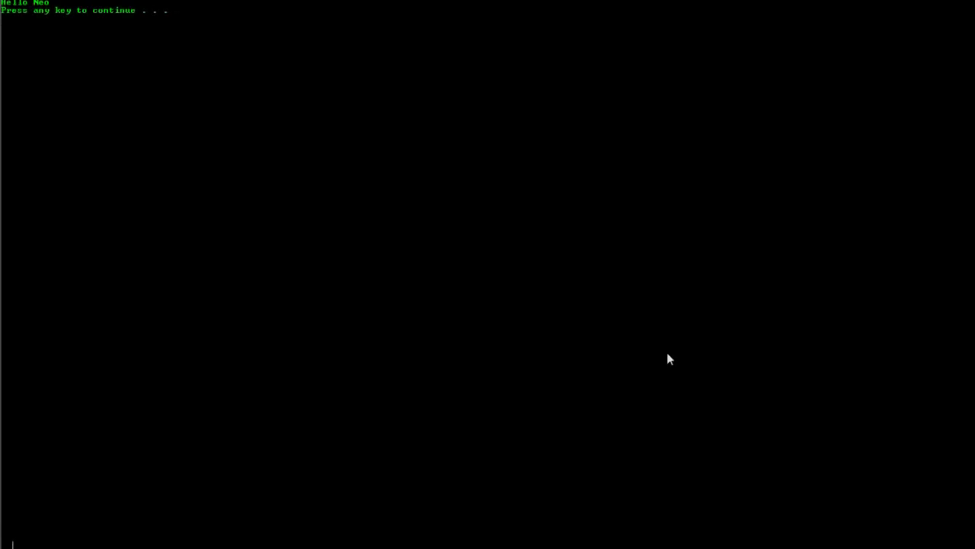
Advance the finished Matrix demo past its two 'Press any key to continue' prompts
{"action": "key", "text": "Return"}
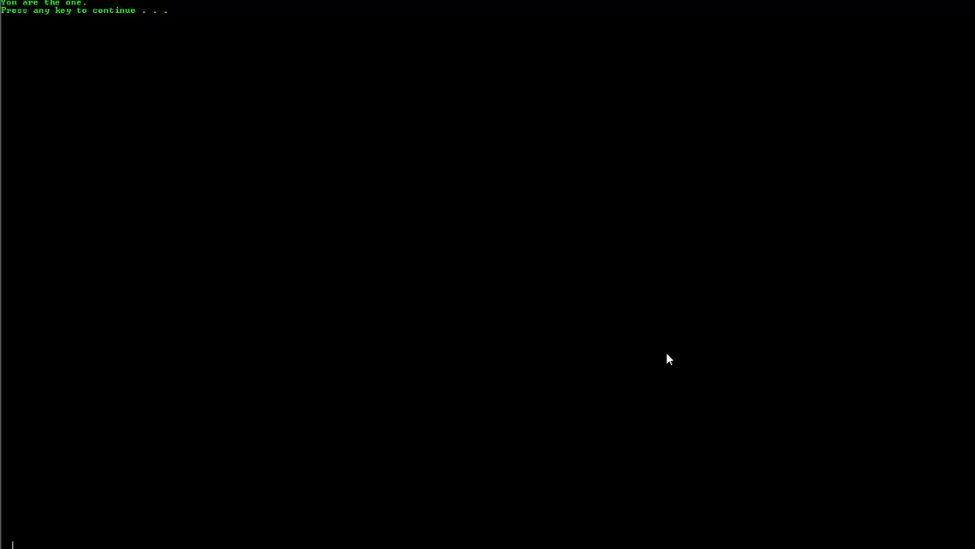
{"action": "key", "text": "Return"}
{"action": "key", "text": "Return"}
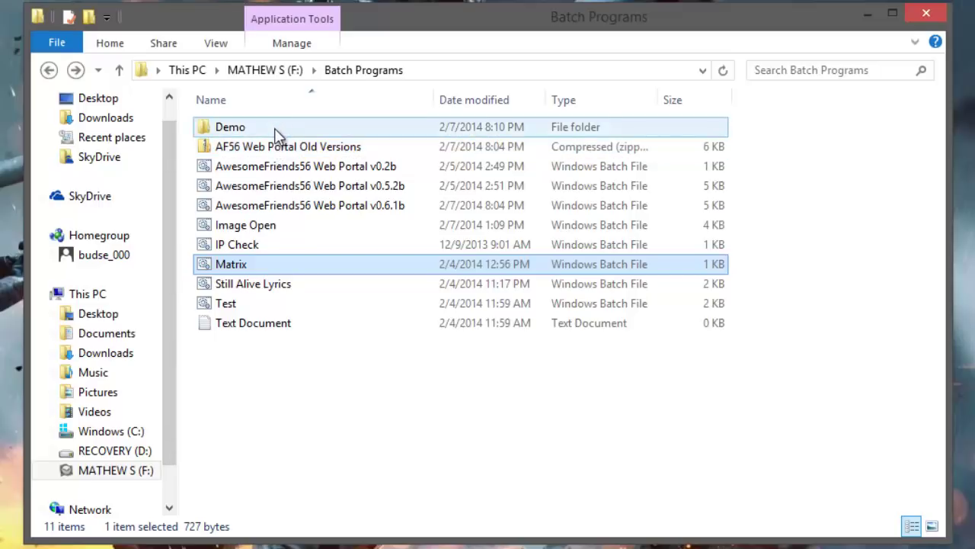
In the Demo folder, open the blank Text Document in Notepad without renaming it
{"action": "double_click", "coordinate": [276, 131]}
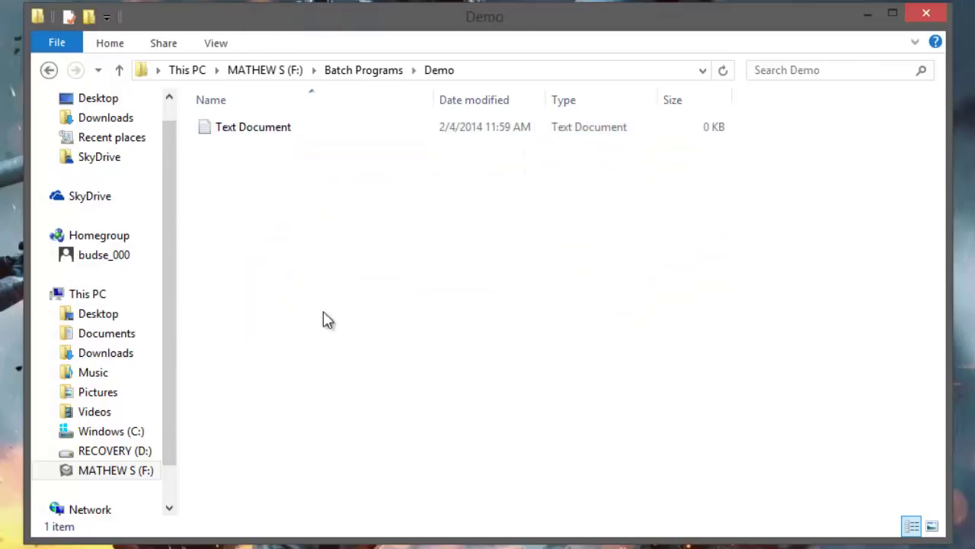
{"action": "left_click", "coordinate": [254, 134]}
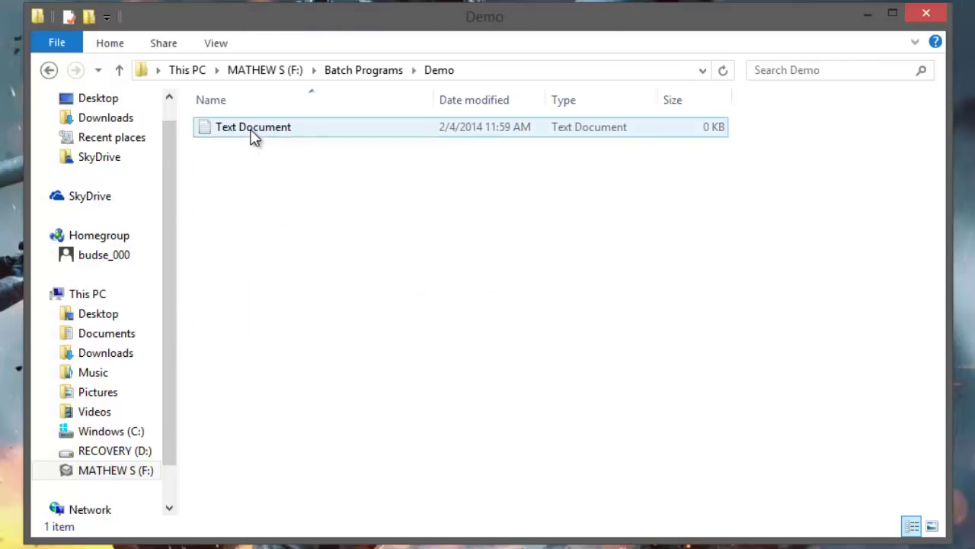
{"action": "left_click", "coordinate": [254, 164]}
{"action": "left_click", "coordinate": [289, 131]}
{"action": "left_click", "coordinate": [257, 131]}
{"action": "left_click", "coordinate": [263, 131]}
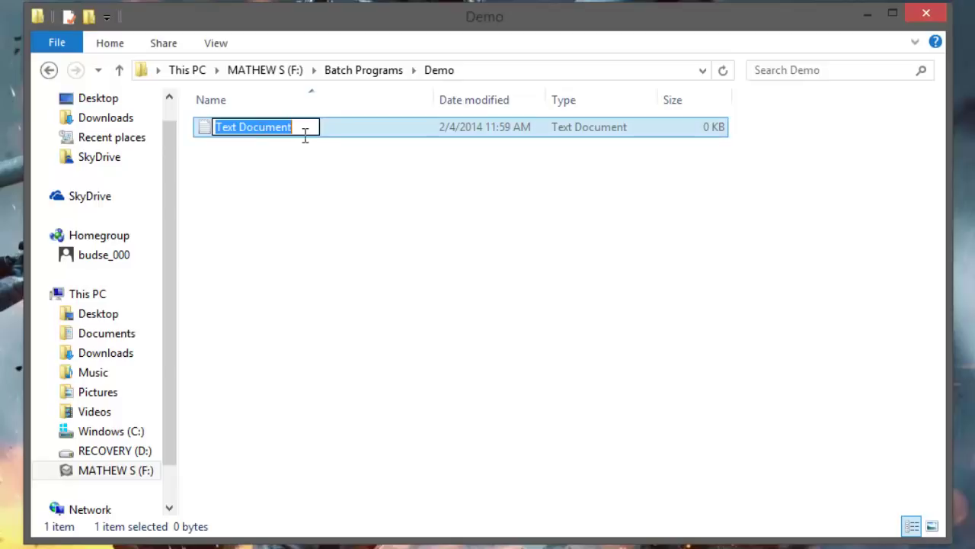
{"action": "left_click", "coordinate": [346, 267]}
{"action": "left_click", "coordinate": [339, 135]}
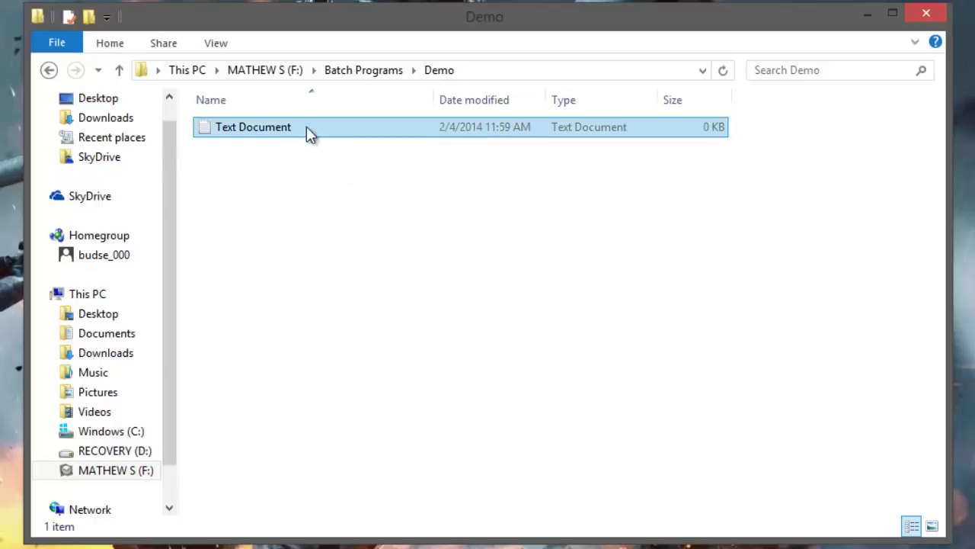
{"action": "left_click", "coordinate": [252, 250]}
{"action": "left_click", "coordinate": [256, 135]}
{"action": "left_click", "coordinate": [297, 112]}
{"action": "double_click", "coordinate": [243, 129]}
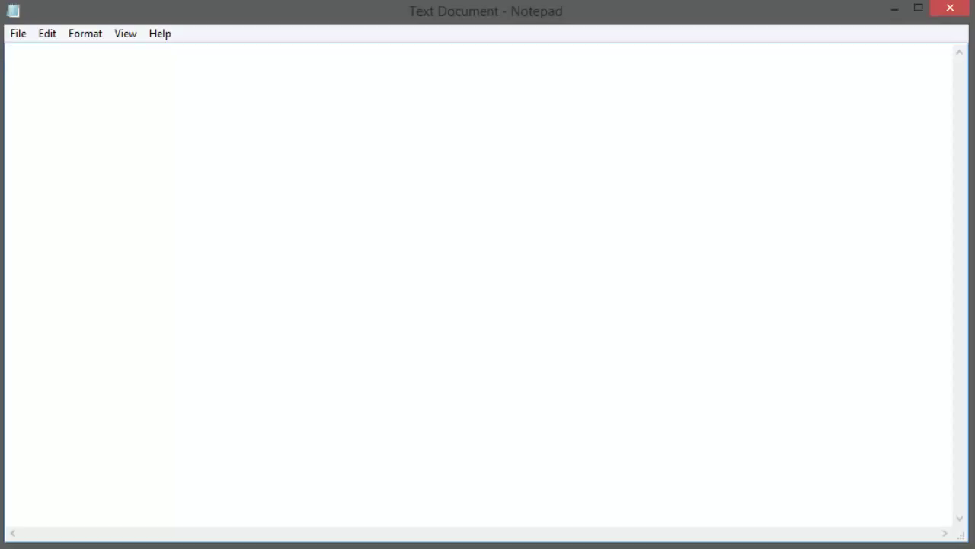
{"action": "type", "text": "@e"}
{"action": "type", "text": "cho "}
{"action": "type", "text": "off"}
{"action": "type", "text": "title "}
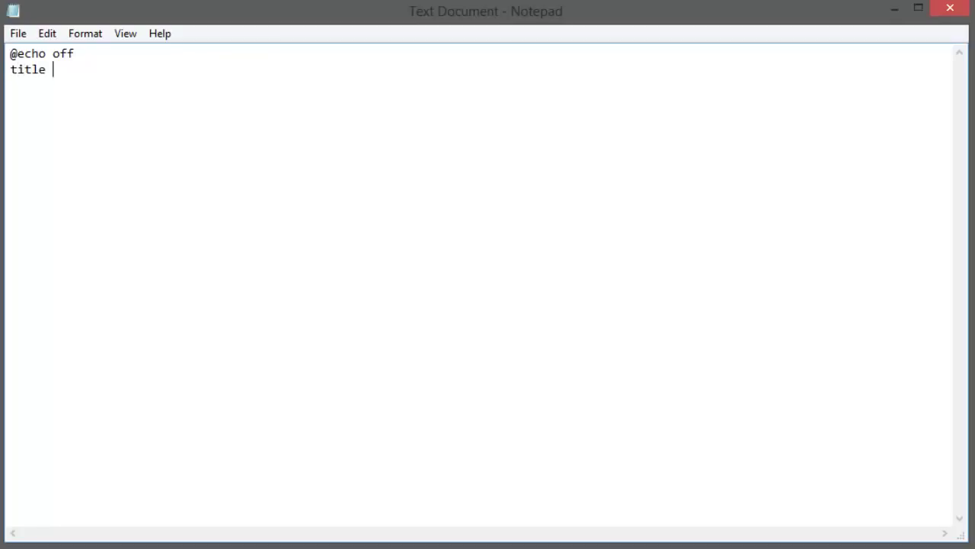
{"action": "type", "text": "a"}
{"action": "key", "text": "BackSpace"}
{"action": "type", "text": "Matrix"}
{"action": "key", "text": "Return"}
{"action": "type", "text": "c"}
{"action": "type", "text": "olor"}
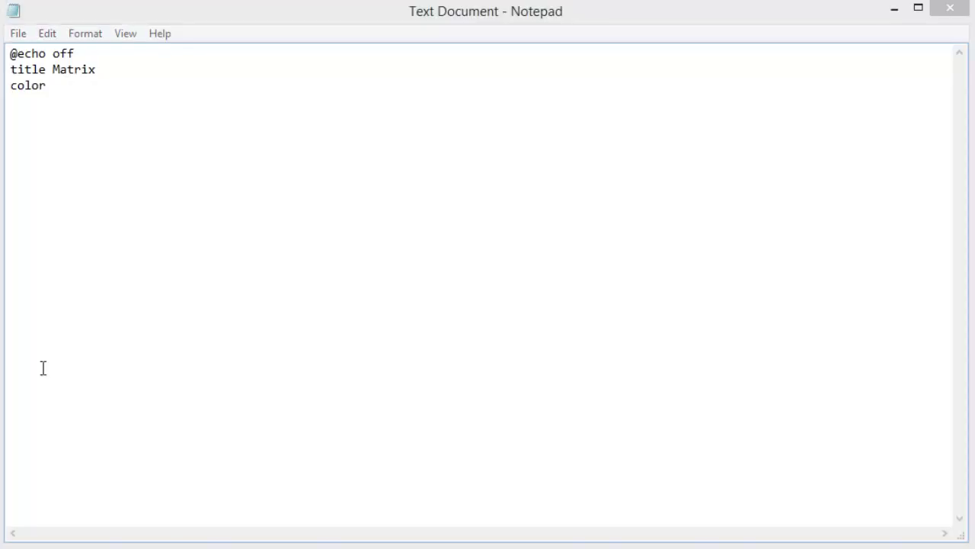
Open a Command Prompt, then complete the line as 'color 0a' and add 'mode 1000'
{"action": "key", "text": "super"}
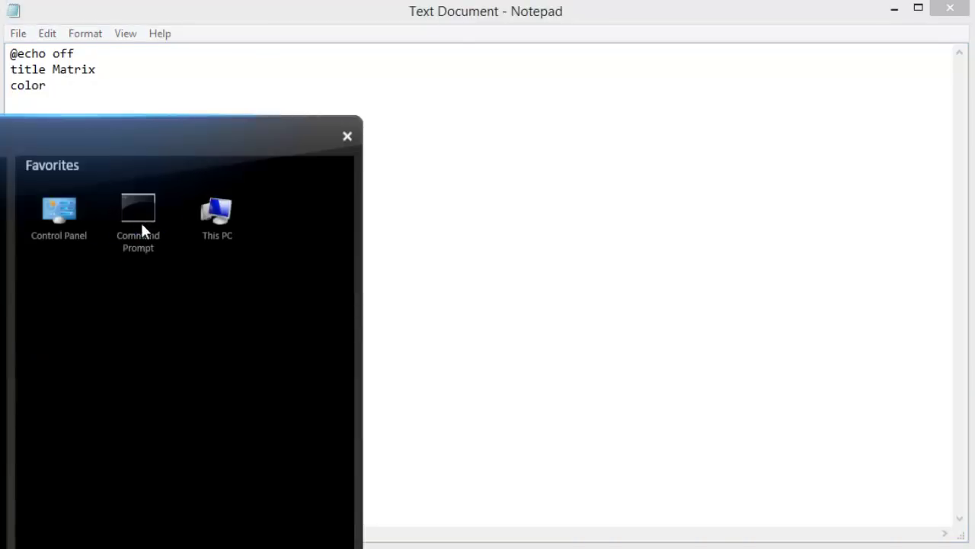
{"action": "left_click", "coordinate": [133, 209]}
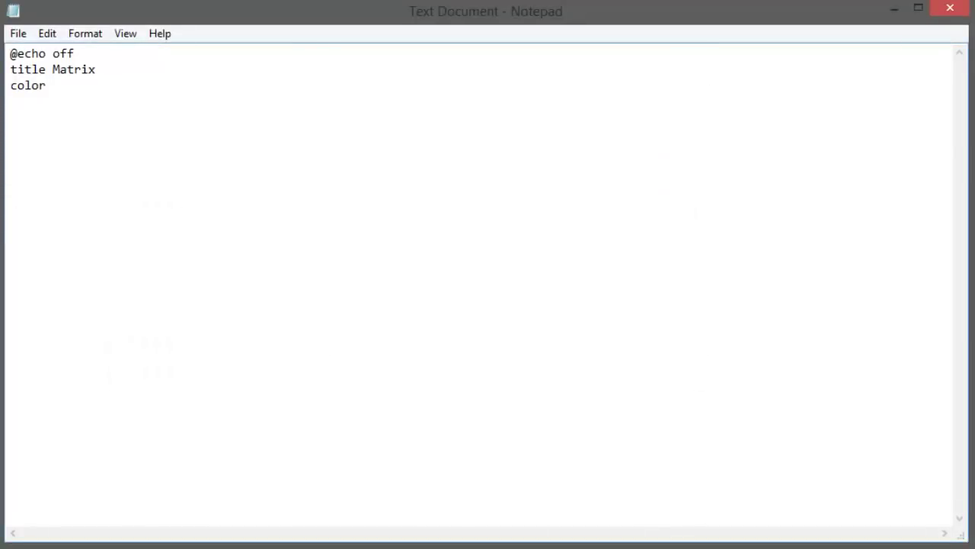
{"action": "type", "text": " 0a"}
{"action": "key", "text": "Return"}
{"action": "type", "text": "mode 1"}
{"action": "type", "text": "000"}
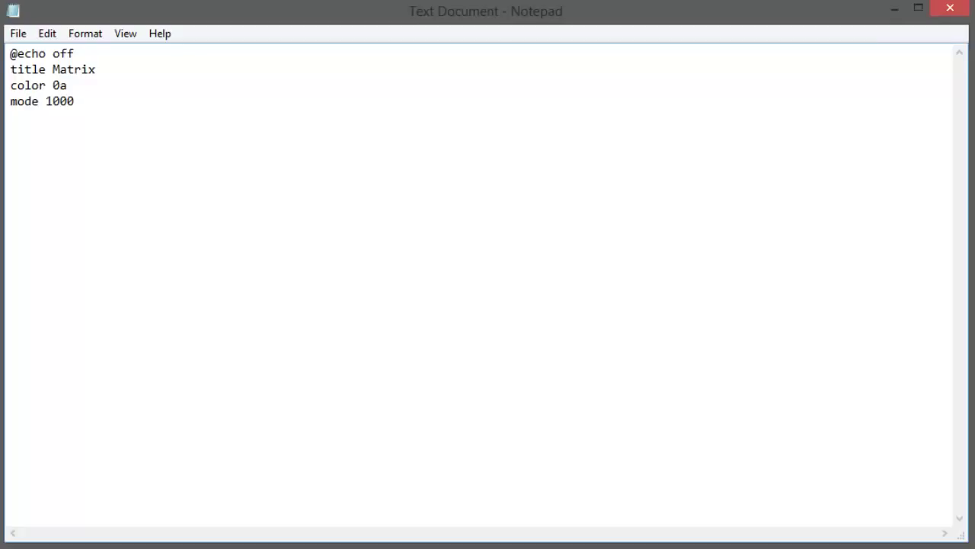
{"action": "key", "text": "super"}
Open and close a Command Prompt, returning to the end of the 'mode 1000' line
{"action": "left_click", "coordinate": [133, 220]}
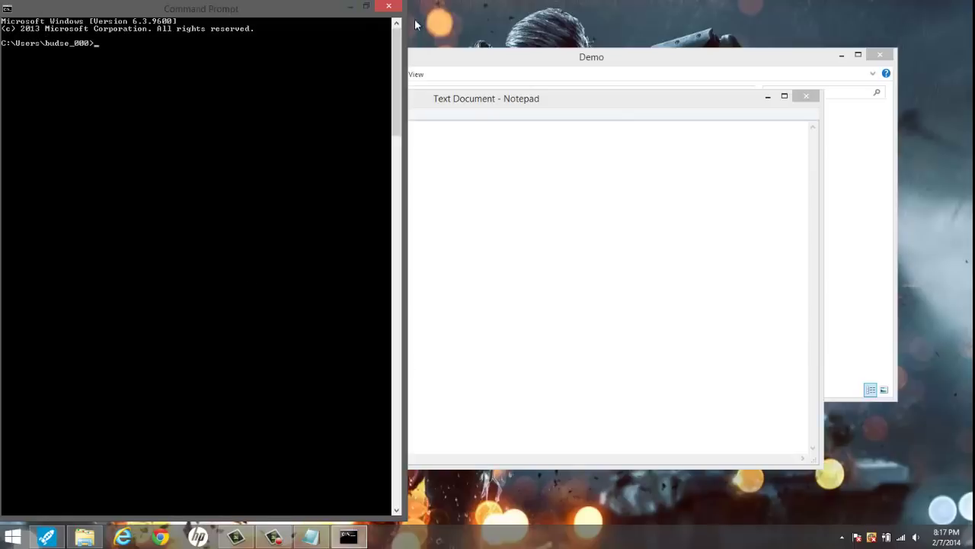
{"action": "left_click", "coordinate": [389, 6]}
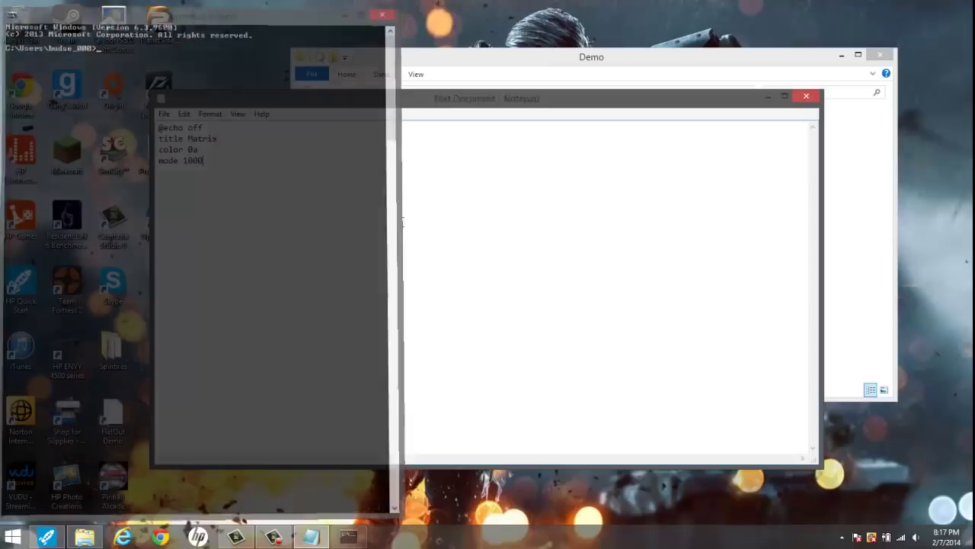
{"action": "left_click", "coordinate": [211, 152]}
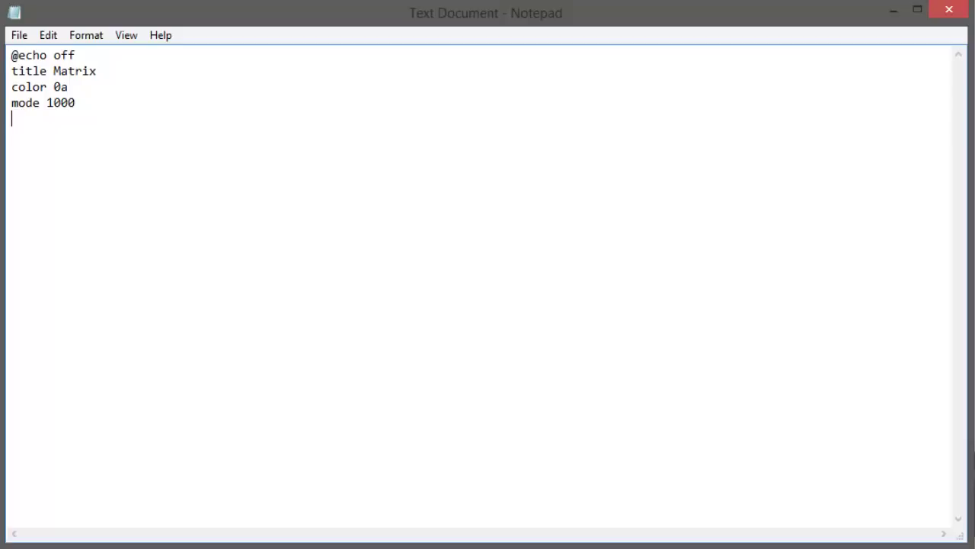
Add a 'goto Greeting' line, a ':Greeting' label and a 'cls' line beneath it
{"action": "key", "text": "Return"}
{"action": "type", "text": "goto"}
{"action": "type", "text": " Gree"}
{"action": "type", "text": "ting"}
{"action": "key", "text": "Return"}
{"action": "key", "text": "Return"}
{"action": "type", "text": ":Greeting"}
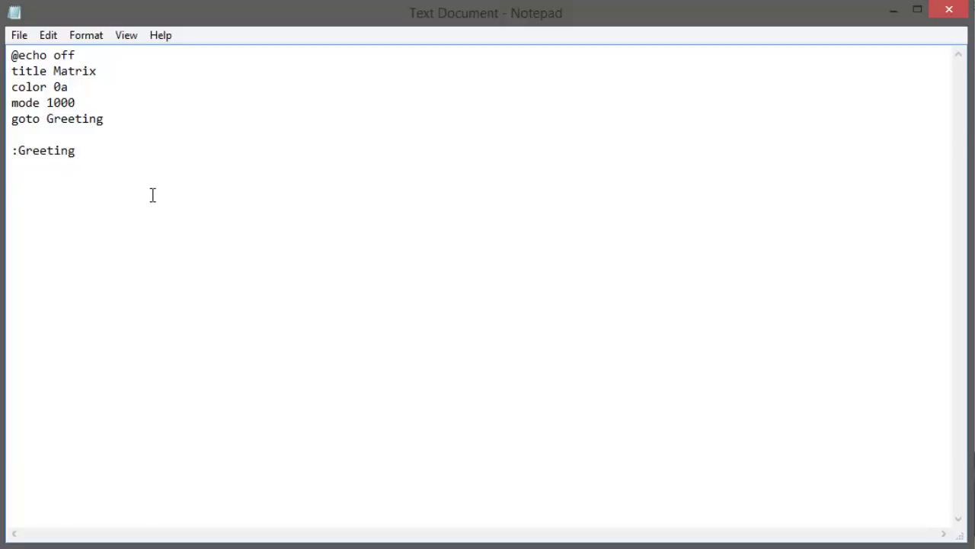
{"action": "key", "text": "Return"}
{"action": "type", "text": "cls"}
Add 'echo Hello Neo.', 'pause', 'cls' and 'goto Matrix' lines to the Greeting section
{"action": "type", "text": "H"}
{"action": "type", "text": "e"}
{"action": "key", "text": "BackSpace"}
{"action": "key", "text": "BackSpace"}
{"action": "type", "text": "echo Hello "}
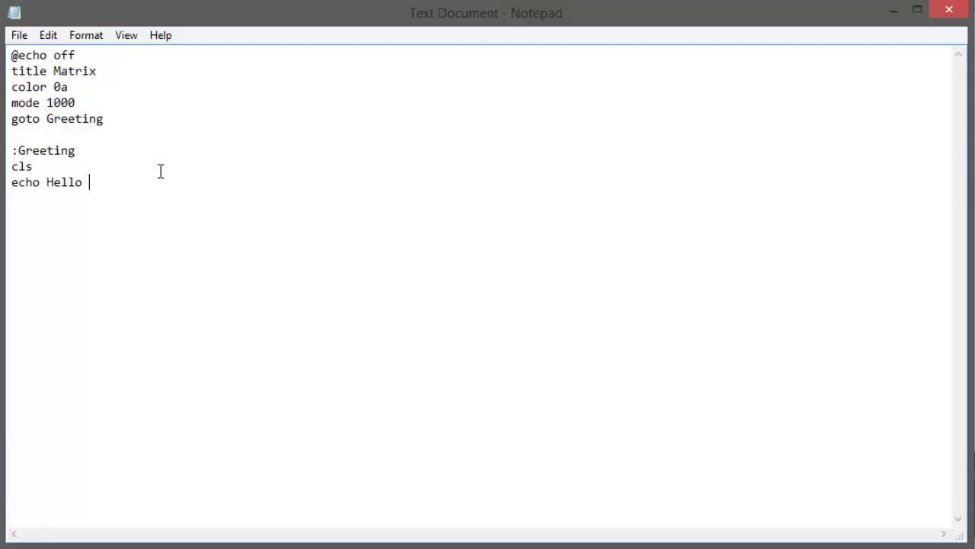
{"action": "type", "text": "Neo."}
{"action": "key", "text": "Return"}
{"action": "type", "text": "pause"}
{"action": "key", "text": "Return"}
{"action": "type", "text": "goto"}
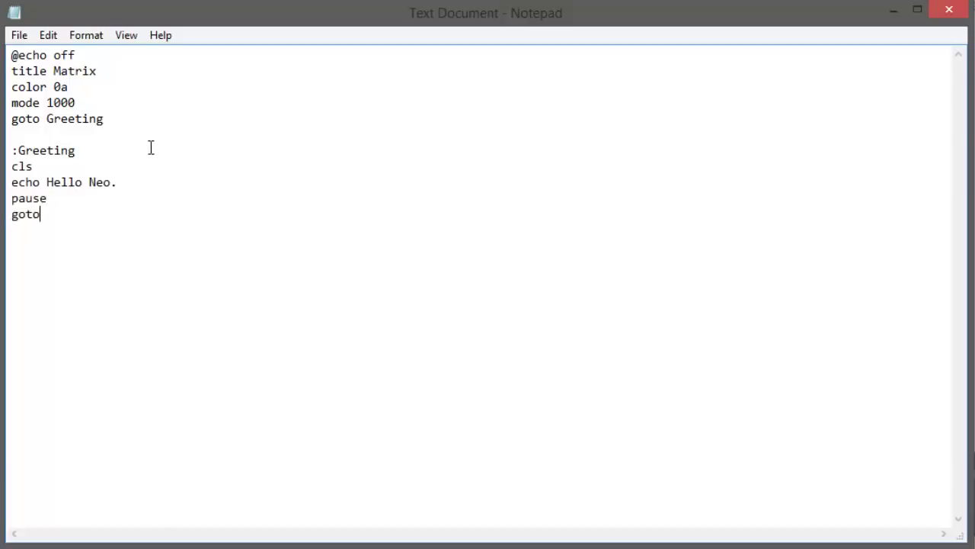
{"action": "type", "text": " Matrix"}
{"action": "key", "text": "Up"}
{"action": "key", "text": "Return"}
{"action": "type", "text": "cl"}
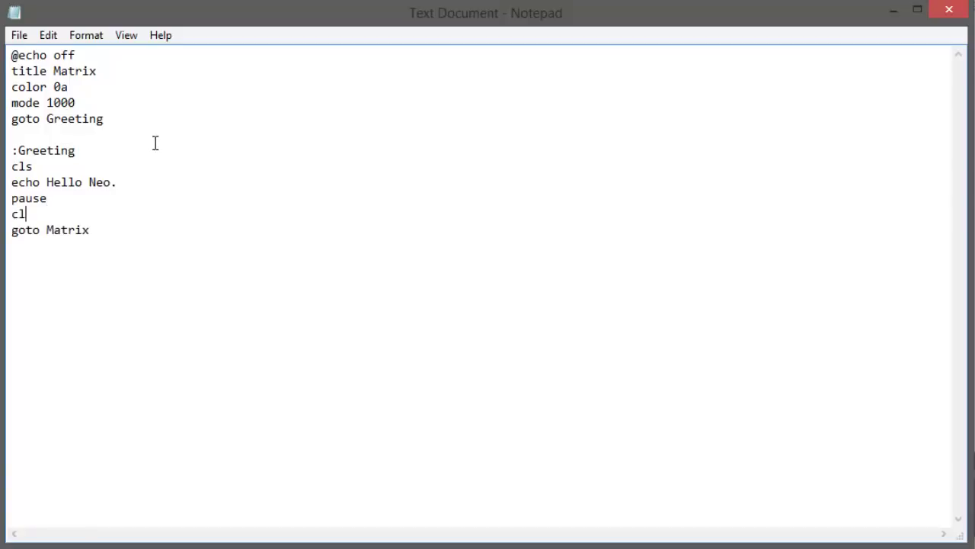
{"action": "type", "text": "s"}
{"action": "key", "text": "Return"}
Add a ':Matrix' label with an 'echo %random%' line looping back via 'goto Matrix'
{"action": "mouse_move", "coordinate": [119, 229]}
{"action": "left_mouse_down"}
{"action": "mouse_move", "coordinate": [69, 170]}
{"action": "mouse_move", "coordinate": [12, 29]}
{"action": "left_mouse_up"}
{"action": "key", "text": "ctrl+End"}
{"action": "type", "text": ":Matrix"}
{"action": "key", "text": "Return"}
{"action": "type", "text": "echo ahudksjbslskhjb"}
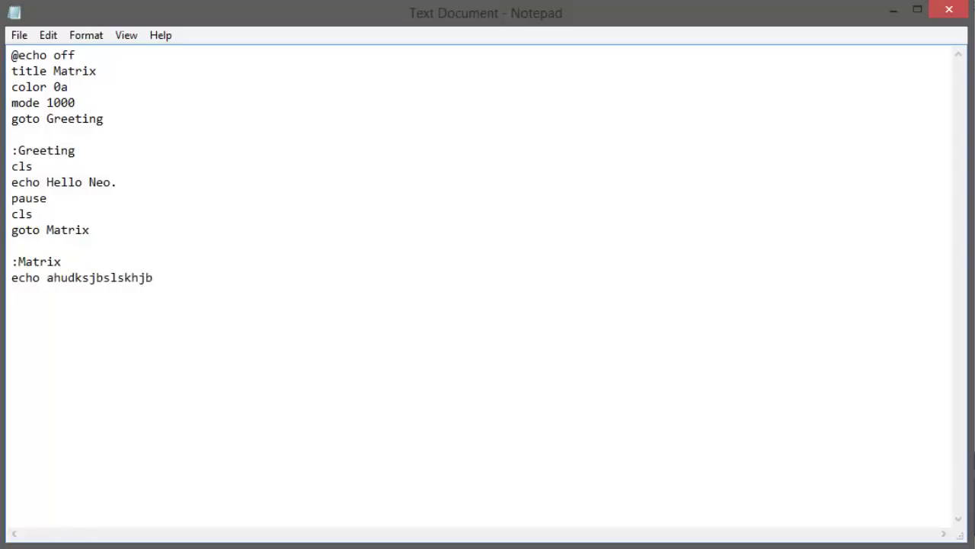
{"action": "type", "text": "d,xkjredbz, xk,jbazs.k"}
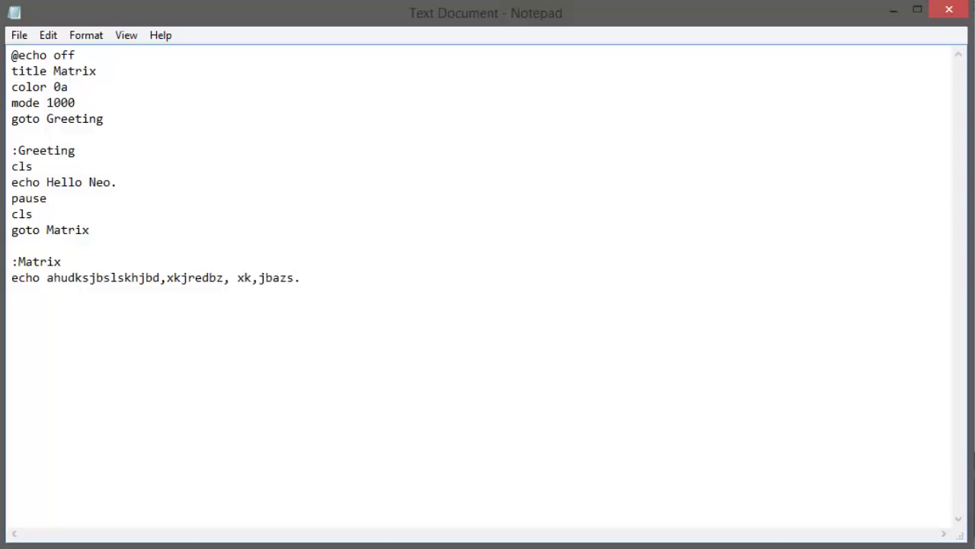
{"action": "key", "text": "BackSpace"}
{"action": "key", "text": "BackSpace"}
{"action": "key", "text": "BackSpace"}
{"action": "key", "text": "BackSpace"}
{"action": "key", "text": "BackSpace"}
{"action": "key", "text": "BackSpace"}
{"action": "key", "text": "BackSpace"}
{"action": "key", "text": "BackSpace"}
{"action": "key", "text": "BackSpace"}
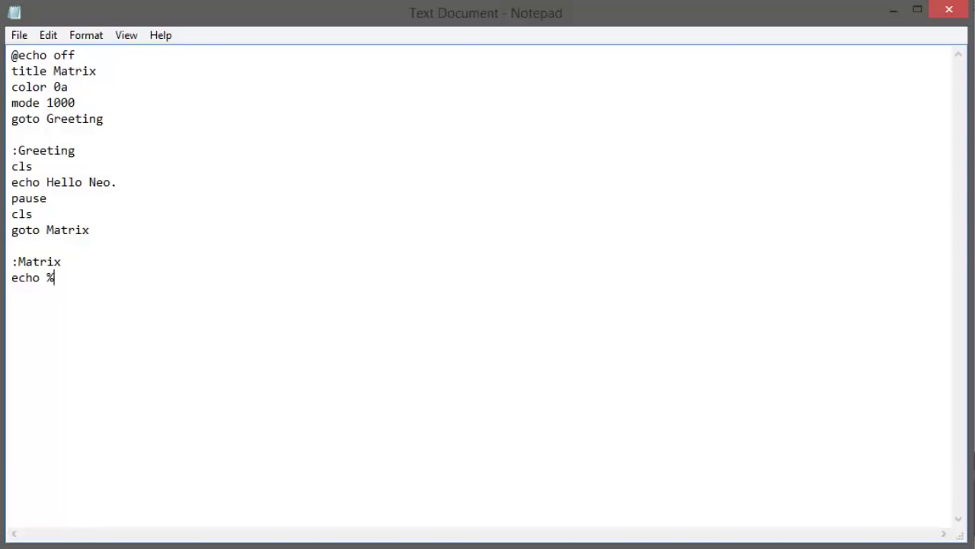
{"action": "type", "text": "ra"}
{"action": "type", "text": "oto "}
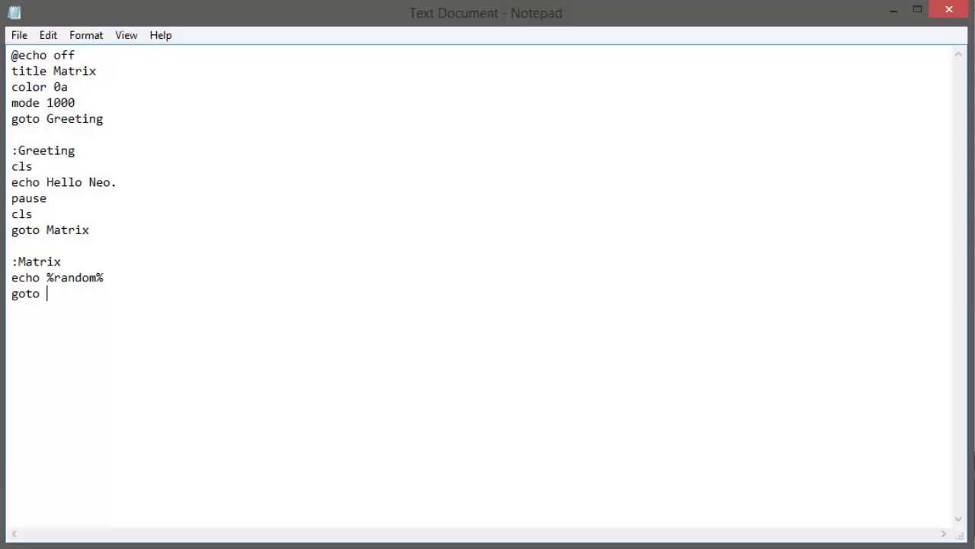
{"action": "type", "text": "Matrix"}
Save the script, then enter 'Matrix.bat' as the file name in Save As
{"action": "left_click", "coordinate": [22, 37]}
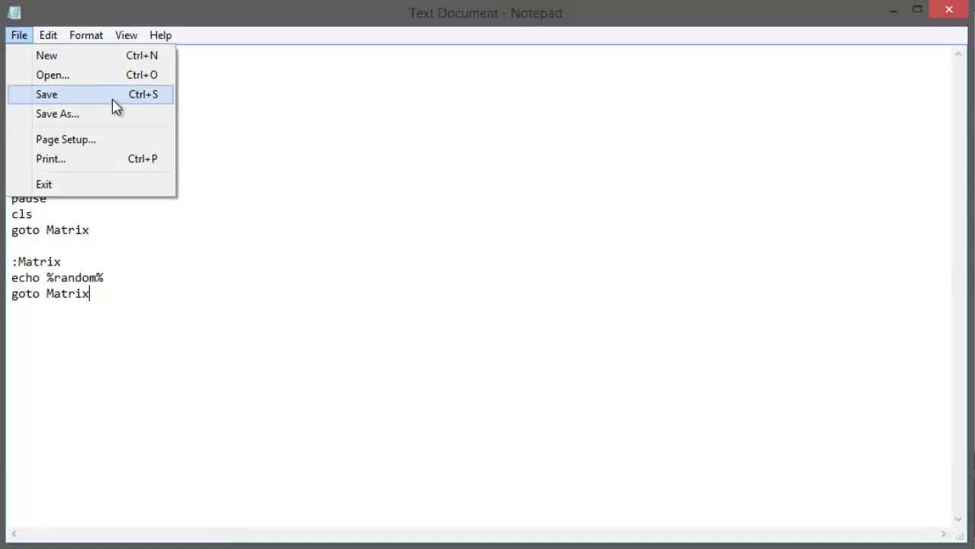
{"action": "left_click", "coordinate": [113, 98]}
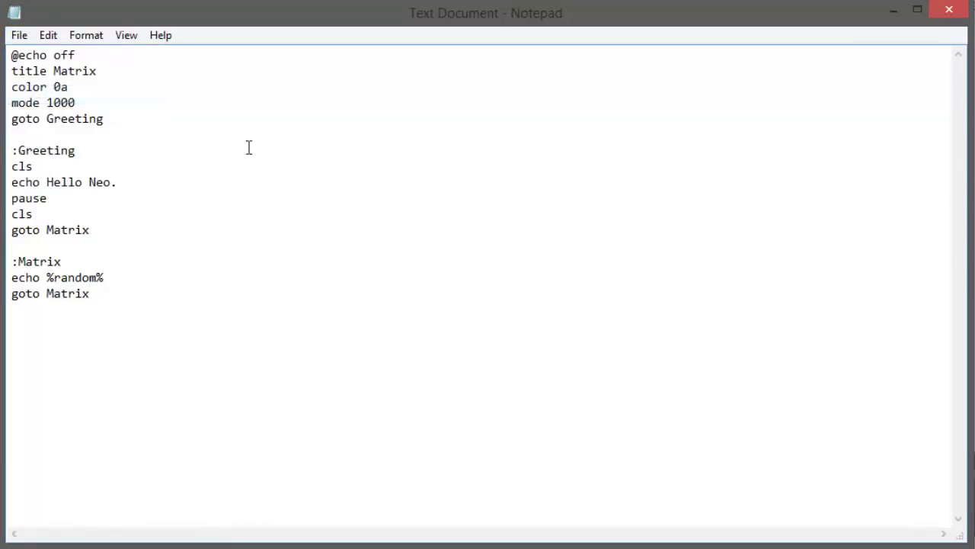
{"action": "left_click", "coordinate": [15, 37]}
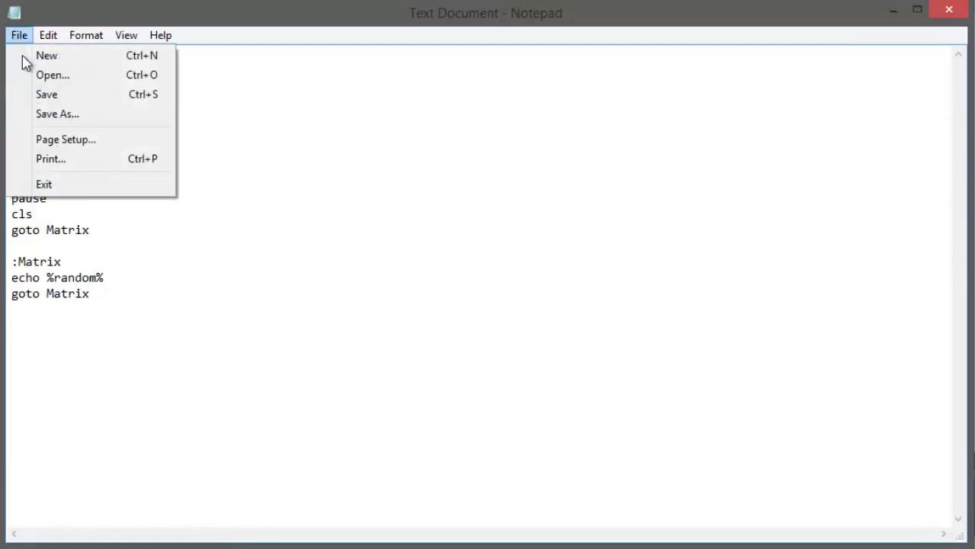
{"action": "left_click", "coordinate": [61, 114]}
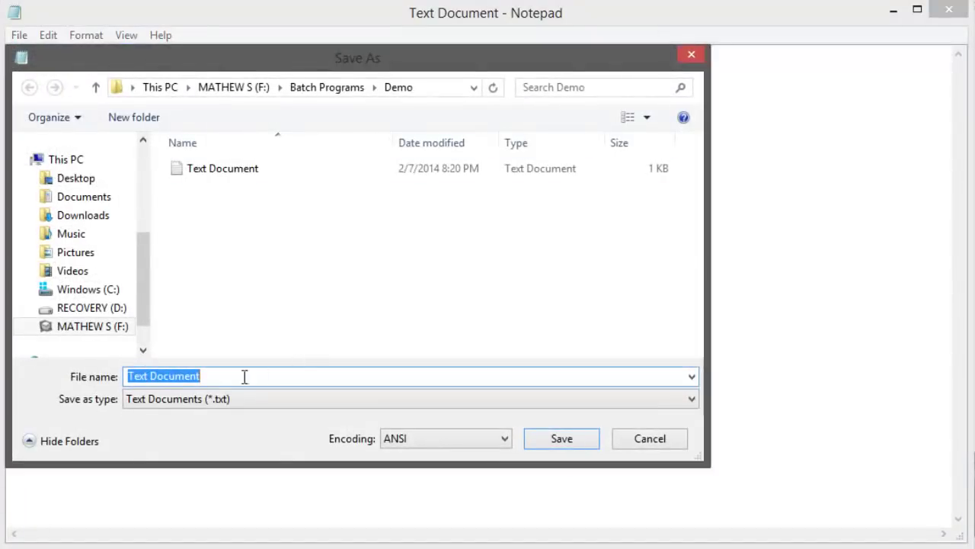
{"action": "key", "text": "BackSpace"}
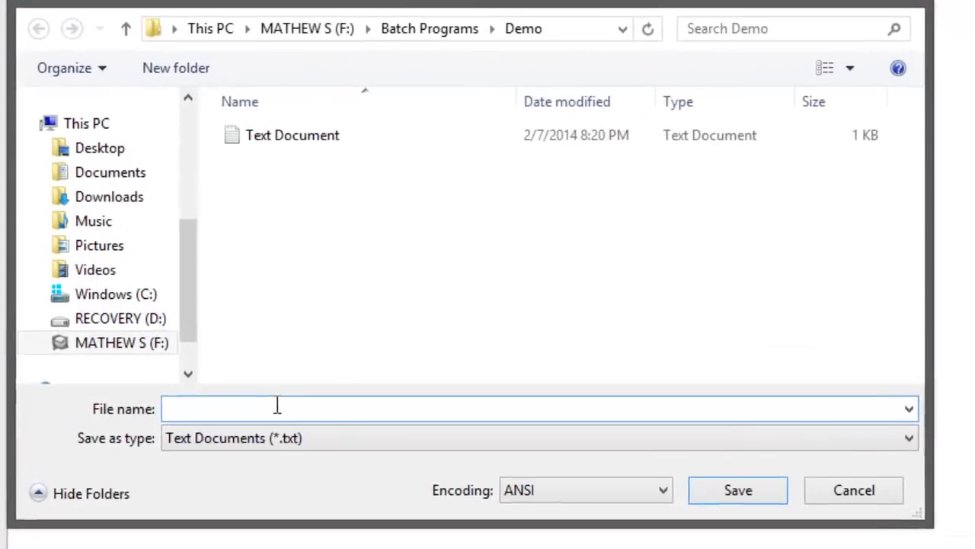
{"action": "type", "text": "Ma"}
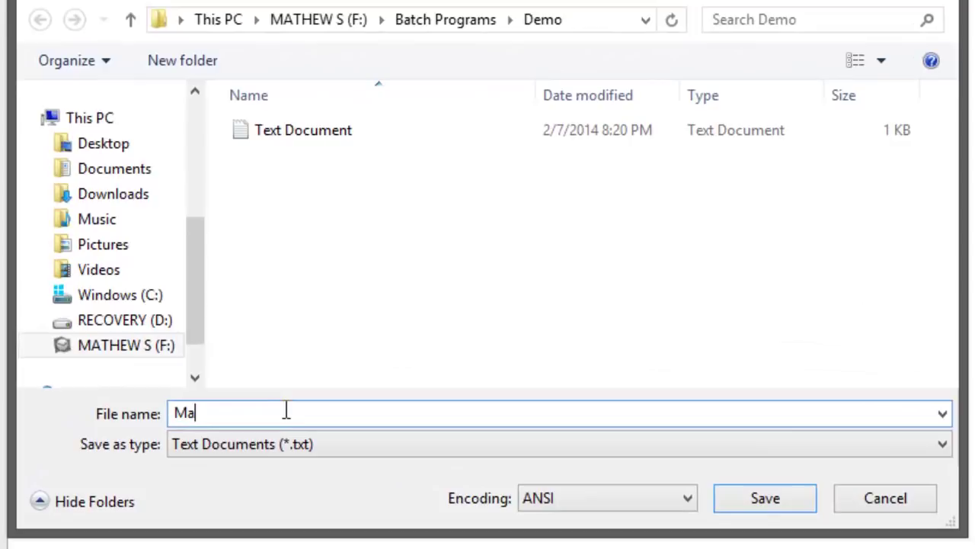
{"action": "type", "text": "trix"}
{"action": "type", "text": ".bat"}
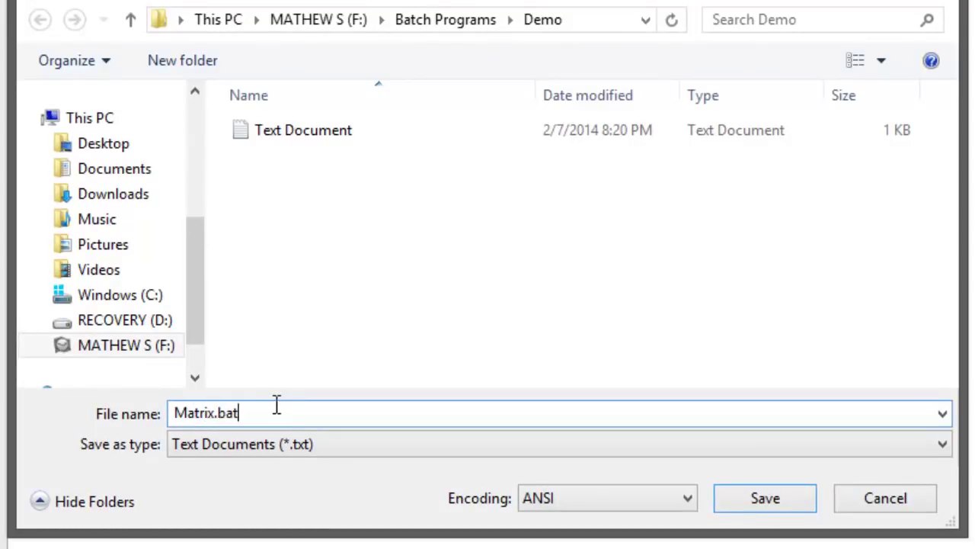
Save Matrix.bat, run it from the Demo folder, and continue past the Hello Neo. greeting
{"action": "left_click", "coordinate": [738, 496]}
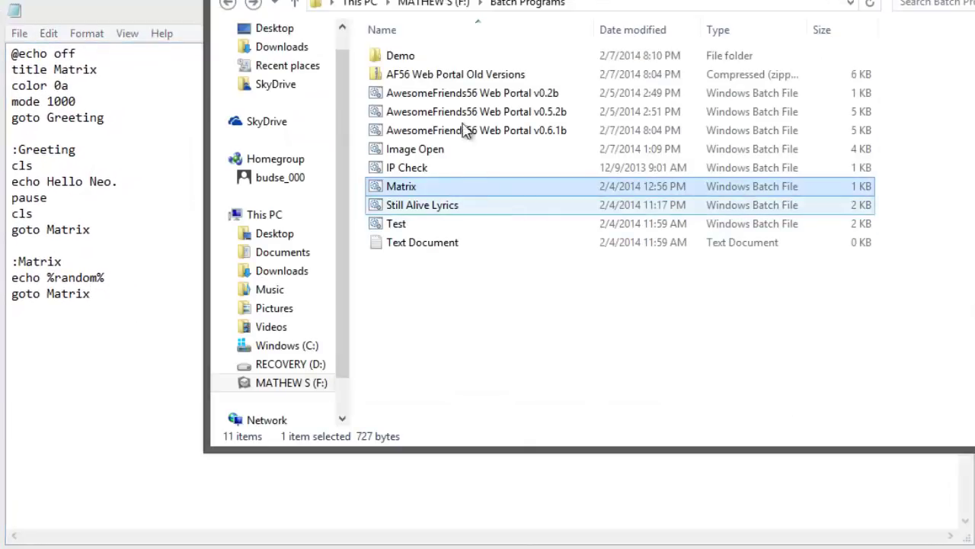
{"action": "double_click", "coordinate": [251, 132]}
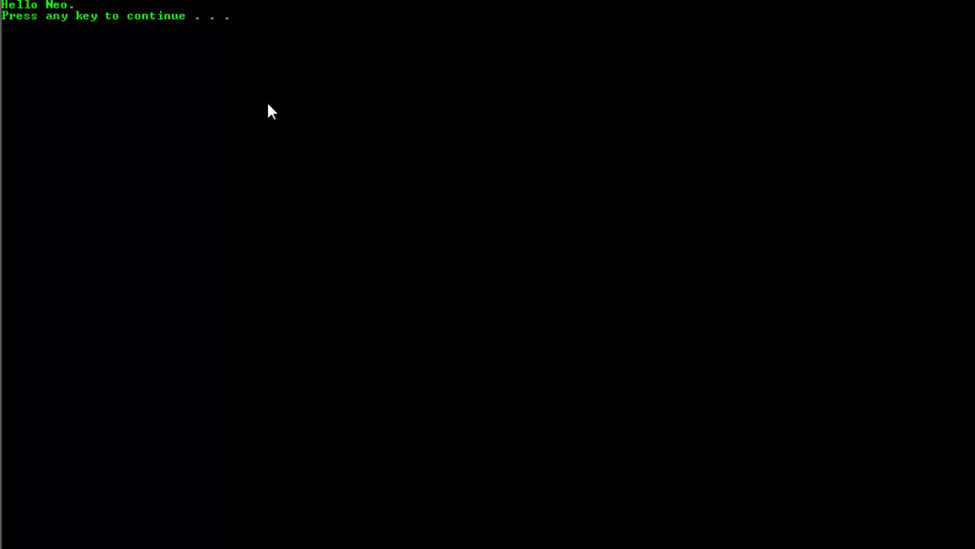
{"action": "key", "text": "Return"}
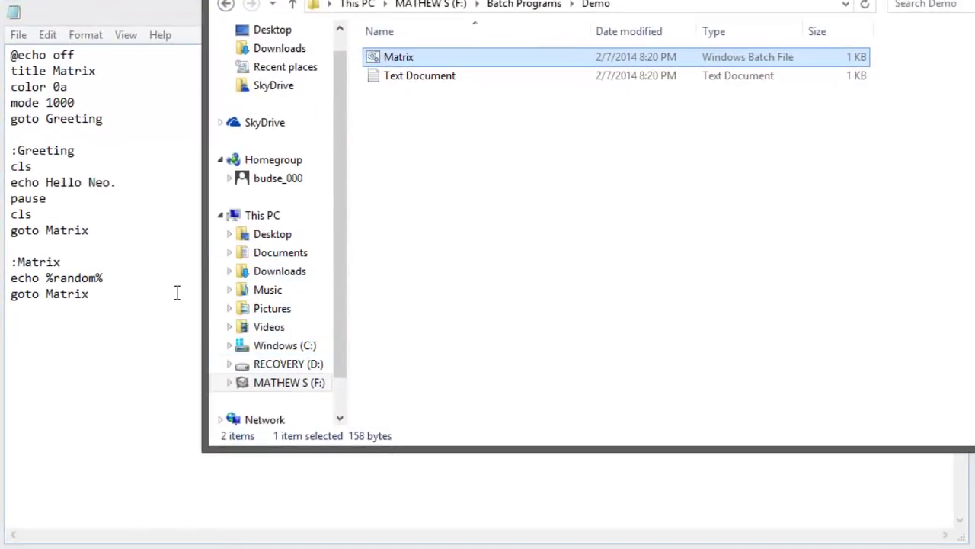
Copy '%random%' on the echo line and paste it five more times after itself
{"action": "left_click", "coordinate": [176, 288]}
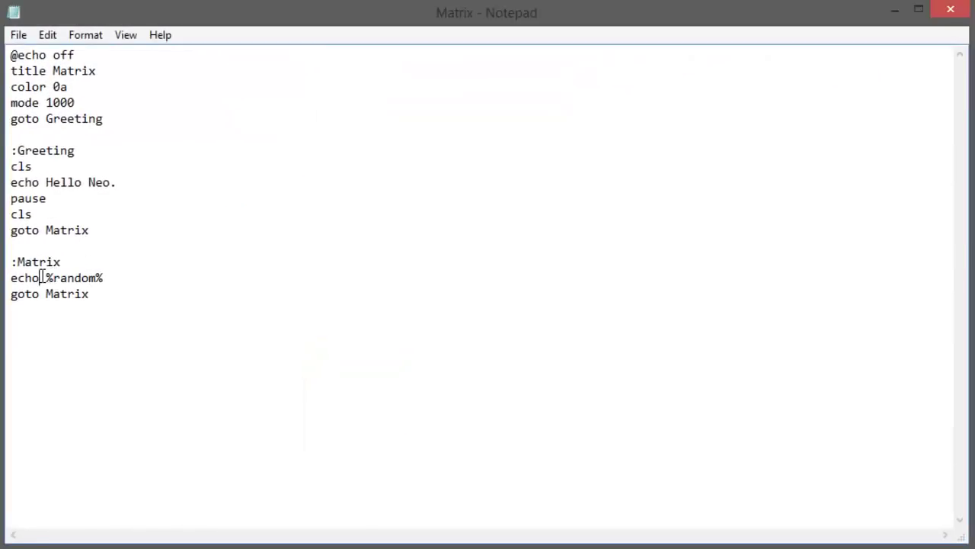
{"action": "mouse_move", "coordinate": [42, 278]}
{"action": "left_mouse_down"}
{"action": "mouse_move", "coordinate": [58, 279]}
{"action": "mouse_move", "coordinate": [18, 279]}
{"action": "mouse_move", "coordinate": [52, 281]}
{"action": "left_mouse_up"}
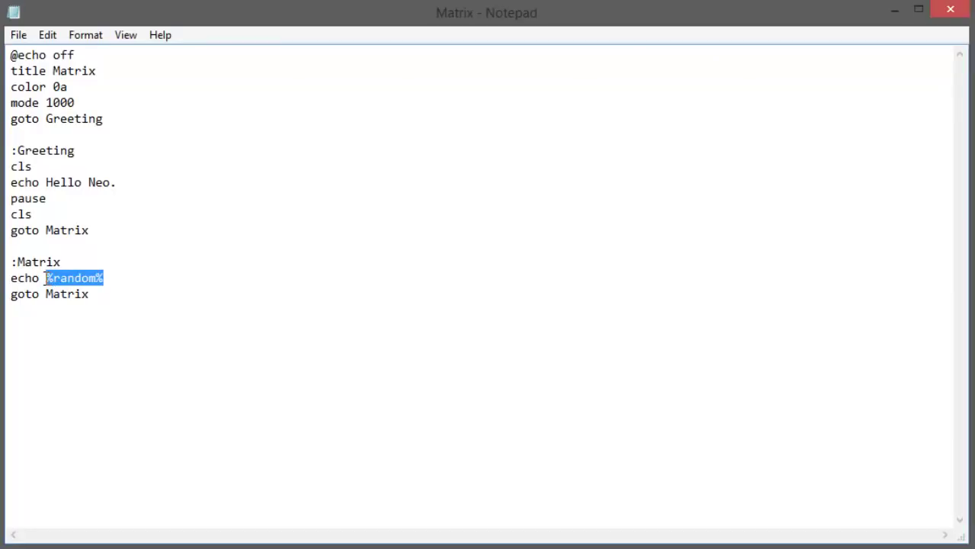
{"action": "key", "text": "ctrl+c"}
{"action": "key", "text": "ctrl+v"}
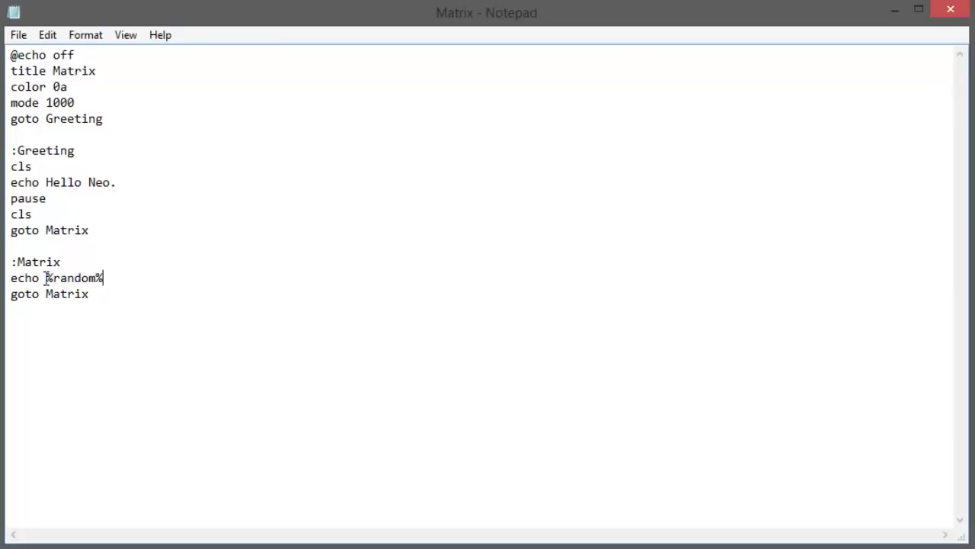
{"action": "key", "text": "ctrl+v"}
{"action": "key", "text": "ctrl+v"}
{"action": "key", "text": "ctrl+v"}
{"action": "key", "text": "ctrl+v"}
{"action": "key", "text": "ctrl+v"}
{"action": "key", "text": "ctrl+v"}
{"action": "key", "text": "ctrl+v"}
{"action": "key", "text": "ctrl+v"}
{"action": "key", "text": "ctrl+v"}
{"action": "key", "text": "ctrl+v"}
{"action": "key", "text": "ctrl+v"}
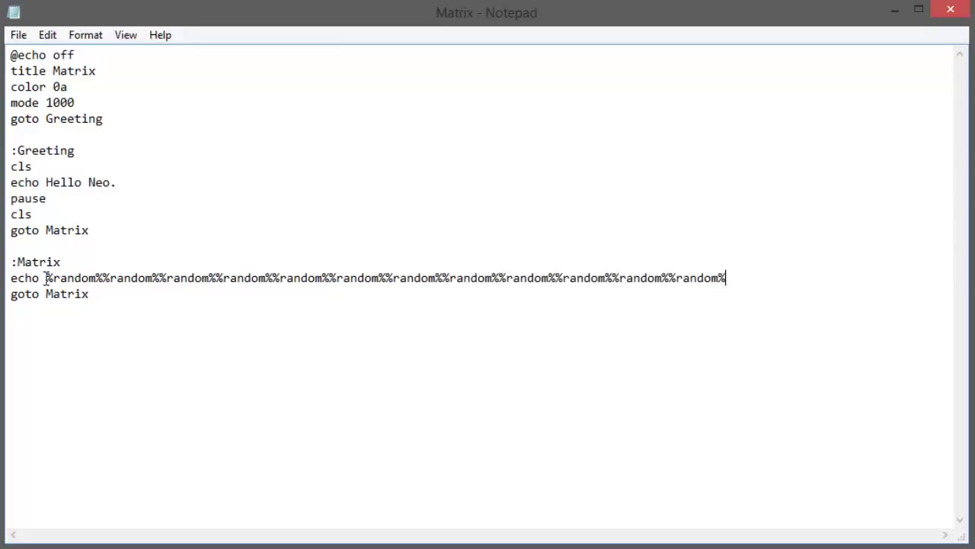
{"action": "key", "text": "ctrl+v"}
{"action": "key", "text": "ctrl+v"}
{"action": "key", "text": "ctrl+v"}
{"action": "key", "text": "ctrl+v"}
{"action": "key", "text": "ctrl+v"}
{"action": "key", "text": "ctrl+v"}
{"action": "key", "text": "ctrl+v"}
{"action": "key", "text": "ctrl+v"}
{"action": "key", "text": "ctrl+v"}
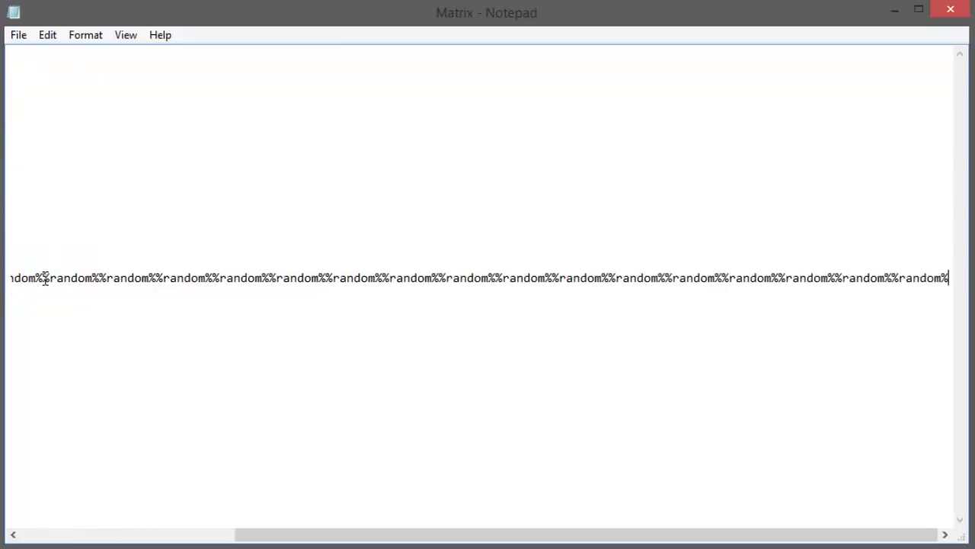
{"action": "key", "text": "ctrl+v"}
{"action": "key", "text": "ctrl+v"}
{"action": "key", "text": "ctrl+v"}
{"action": "key", "text": "ctrl+v"}
{"action": "key", "text": "ctrl+v"}
{"action": "key", "text": "ctrl+v"}
{"action": "key", "text": "ctrl+v"}
{"action": "key", "text": "ctrl+v"}
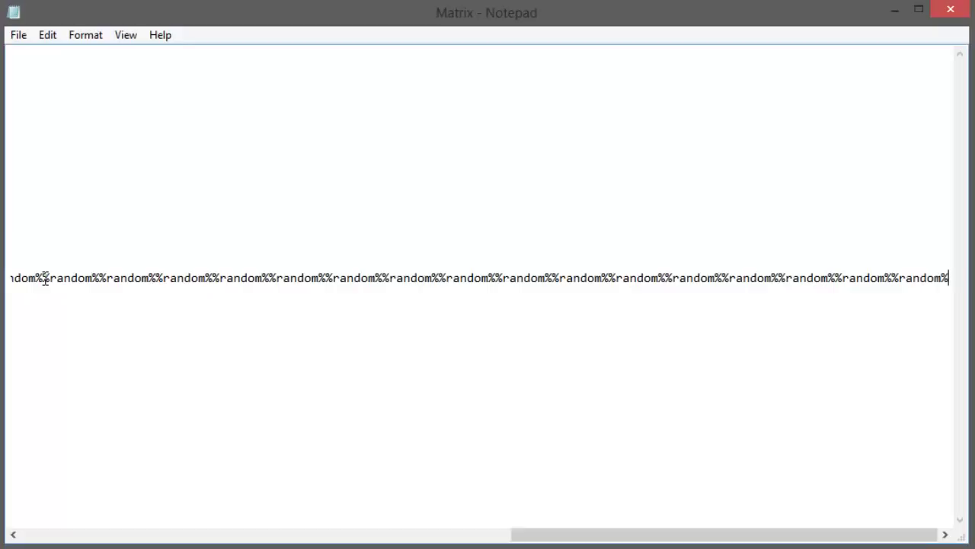
{"action": "key", "text": "ctrl+v"}
{"action": "key", "text": "ctrl+v"}
{"action": "key", "text": "ctrl+v"}
{"action": "key", "text": "ctrl+v"}
{"action": "key", "text": "ctrl+v"}
{"action": "key", "text": "ctrl+v"}
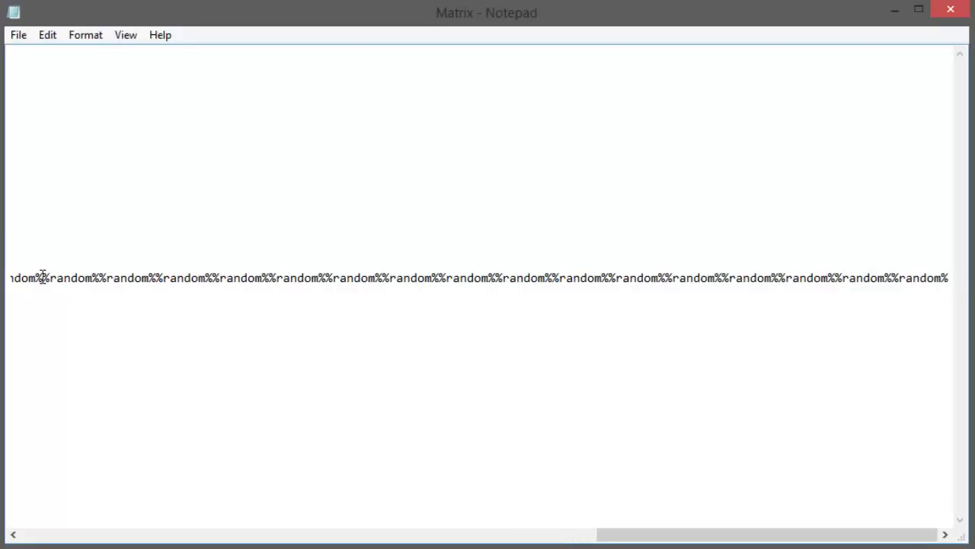
Add a 'goto Matrix' line and paste two more '%random%' copies
{"action": "key", "text": "Return"}
{"action": "type", "text": "goto Matrix"}
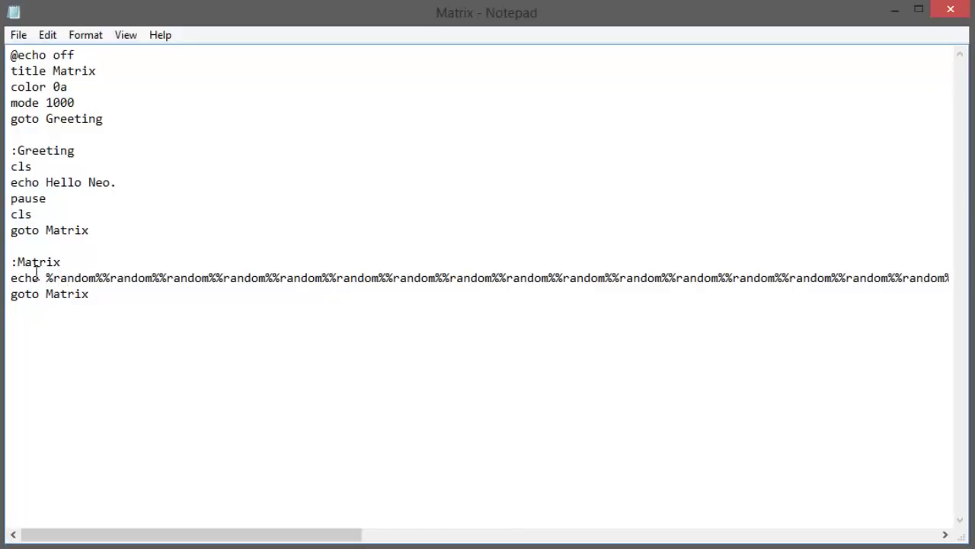
{"action": "key", "text": "ctrl+v"}
{"action": "key", "text": "ctrl+v"}
{"action": "key", "text": "ctrl+v"}
{"action": "key", "text": "ctrl+v"}
{"action": "key", "text": "ctrl+v"}
{"action": "key", "text": "ctrl+v"}
{"action": "key", "text": "ctrl+v"}
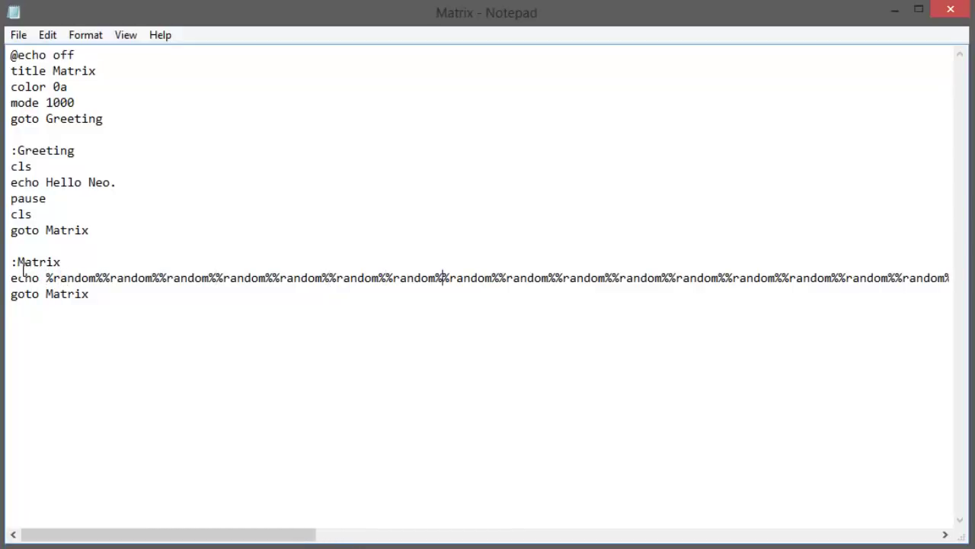
{"action": "key", "text": "ctrl+v"}
{"action": "key", "text": "ctrl+v"}
{"action": "key", "text": "ctrl+v"}
Save the widened script and run Matrix.bat maximized past the Hello Neo. greeting
{"action": "left_click", "coordinate": [19, 35]}
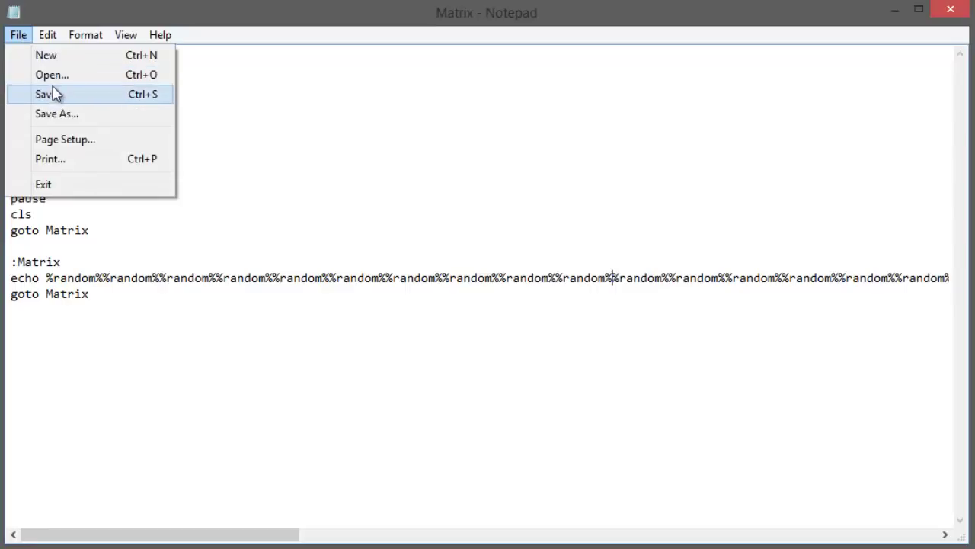
{"action": "left_click", "coordinate": [55, 94]}
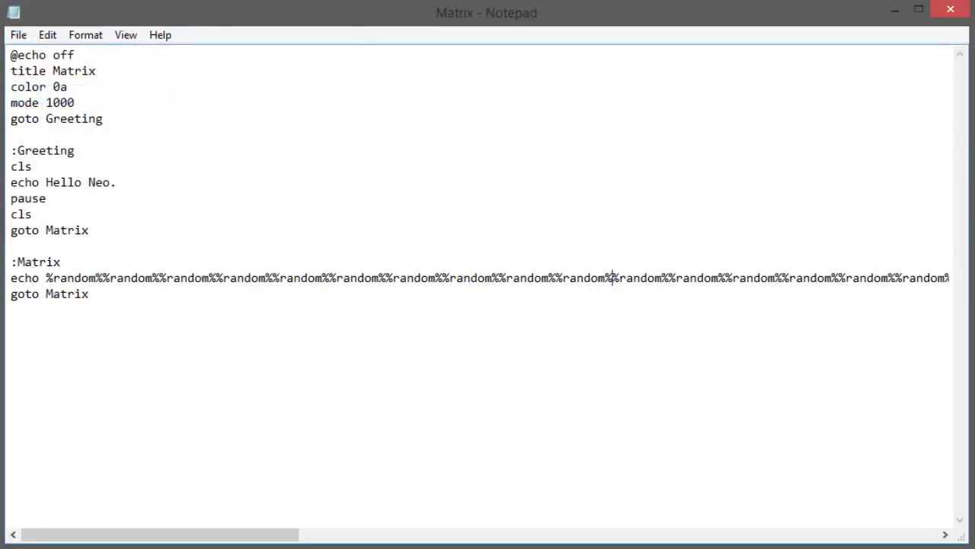
{"action": "double_click", "coordinate": [453, 61]}
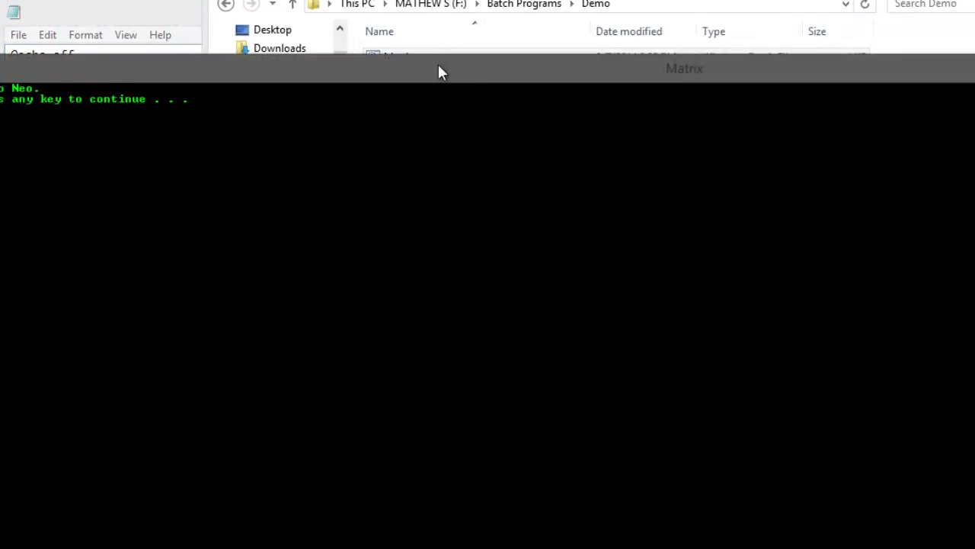
{"action": "left_click_drag", "start_coordinate": [439, 144], "coordinate": [305, 4]}
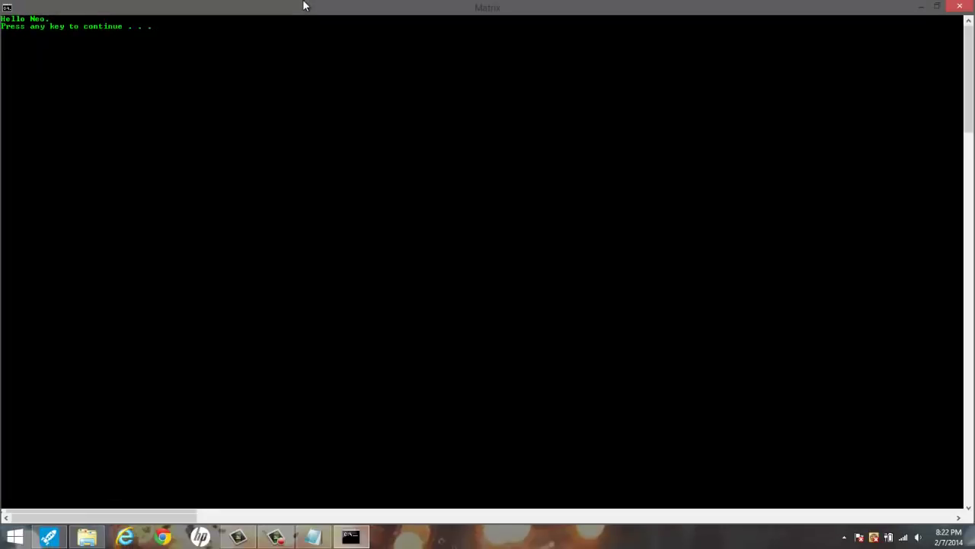
{"action": "key", "text": "Return"}
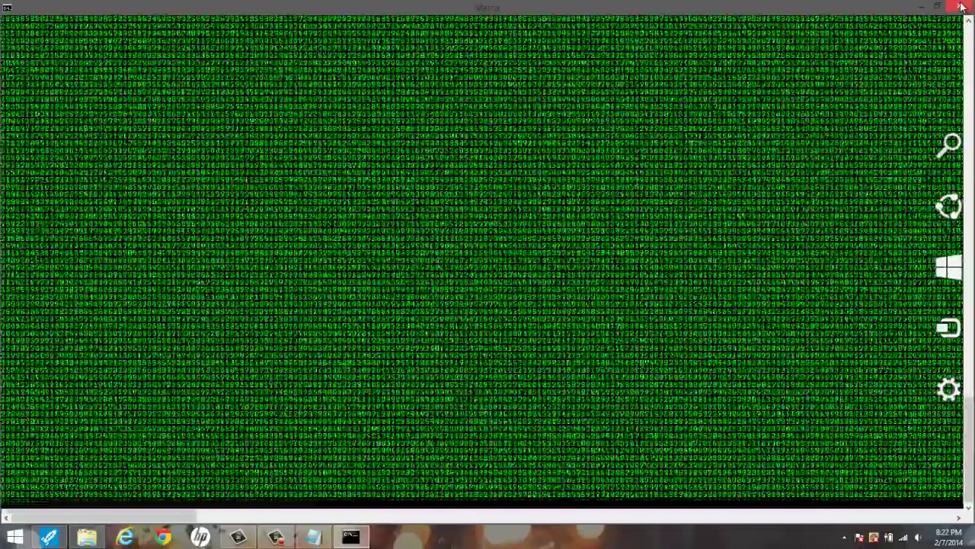
{"action": "mouse_move", "coordinate": [959, 6]}
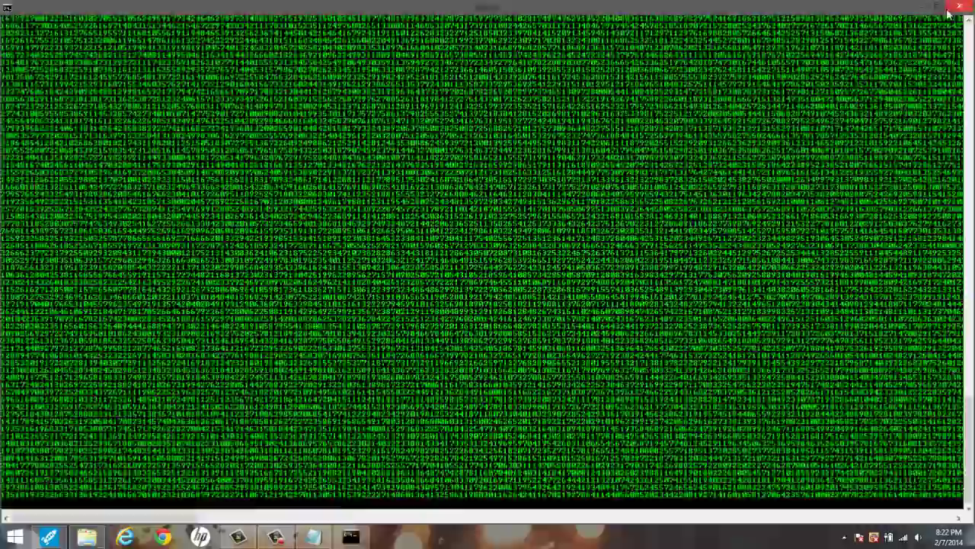
Close the console, edit the older Matrix.bat from Batch Programs, and select its PING line
{"action": "left_click", "coordinate": [958, 7]}
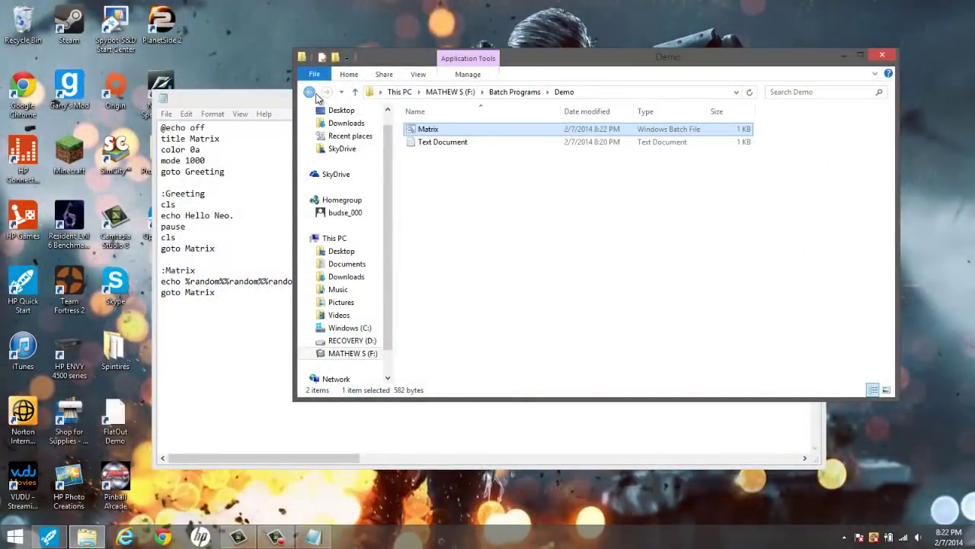
{"action": "left_click", "coordinate": [310, 93]}
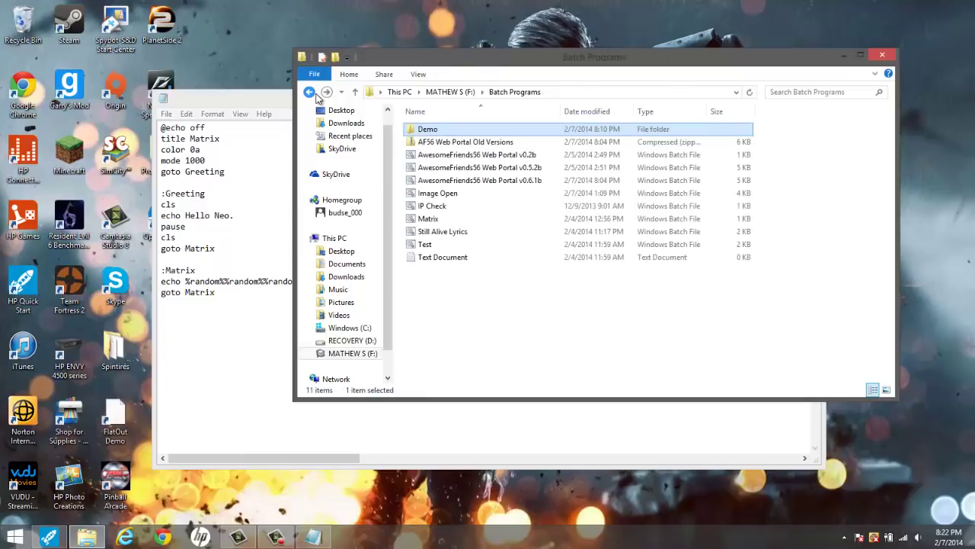
{"action": "right_click", "coordinate": [444, 218]}
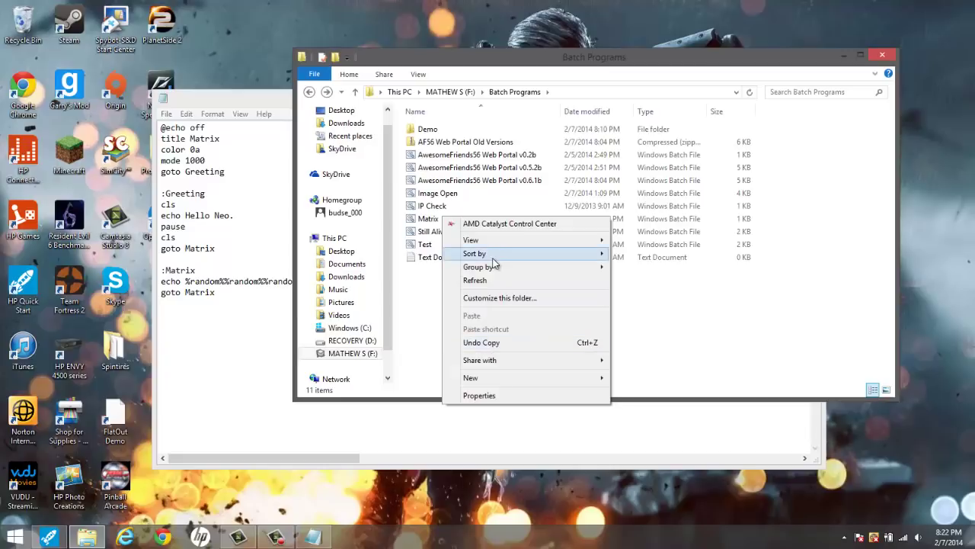
{"action": "right_click", "coordinate": [430, 219]}
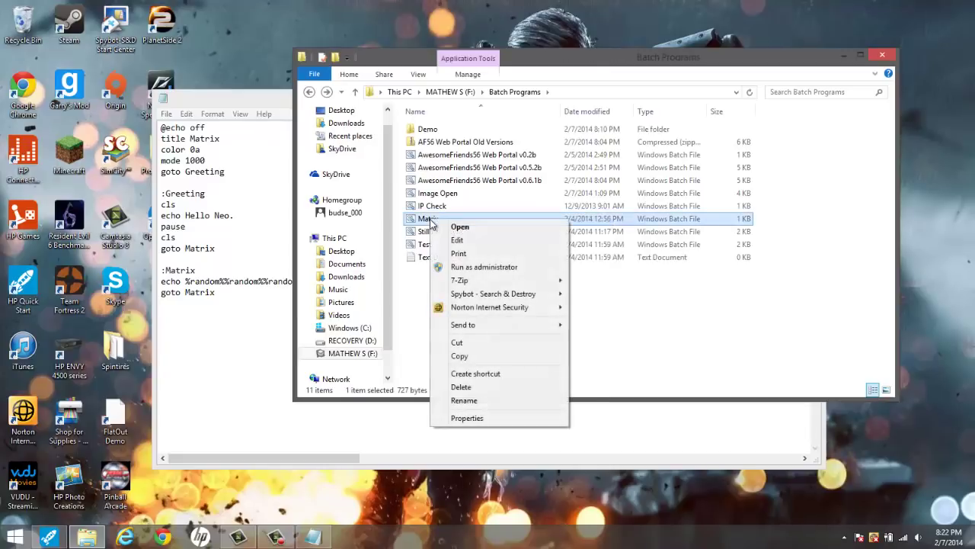
{"action": "left_click", "coordinate": [440, 237]}
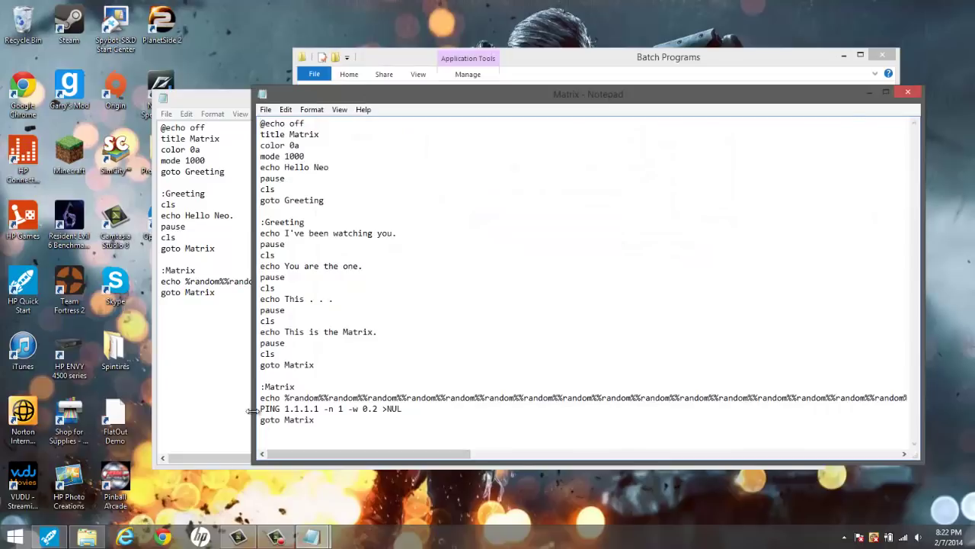
{"action": "left_click_drag", "start_coordinate": [260, 409], "coordinate": [394, 412]}
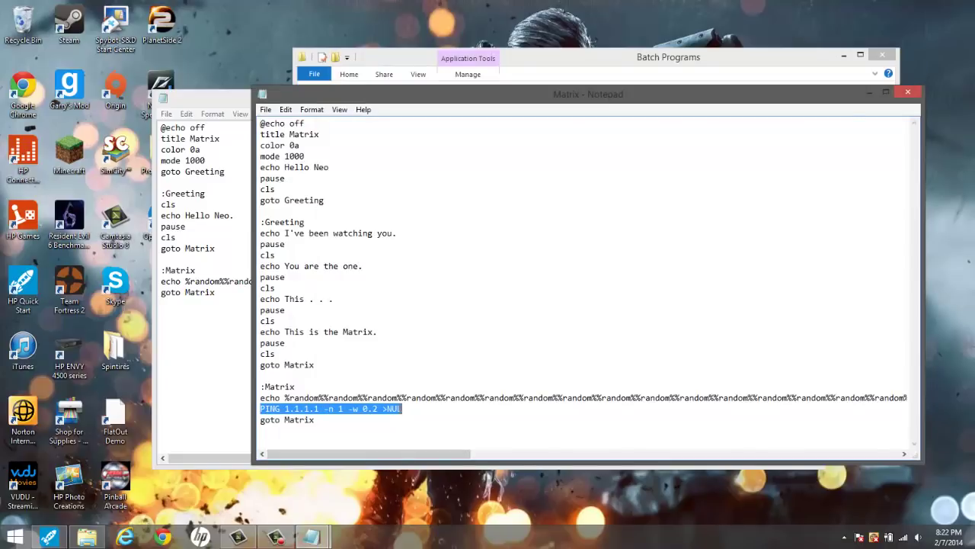
Paste the copied PING delay line on a new line below the long echo line
{"action": "left_click", "coordinate": [193, 356]}
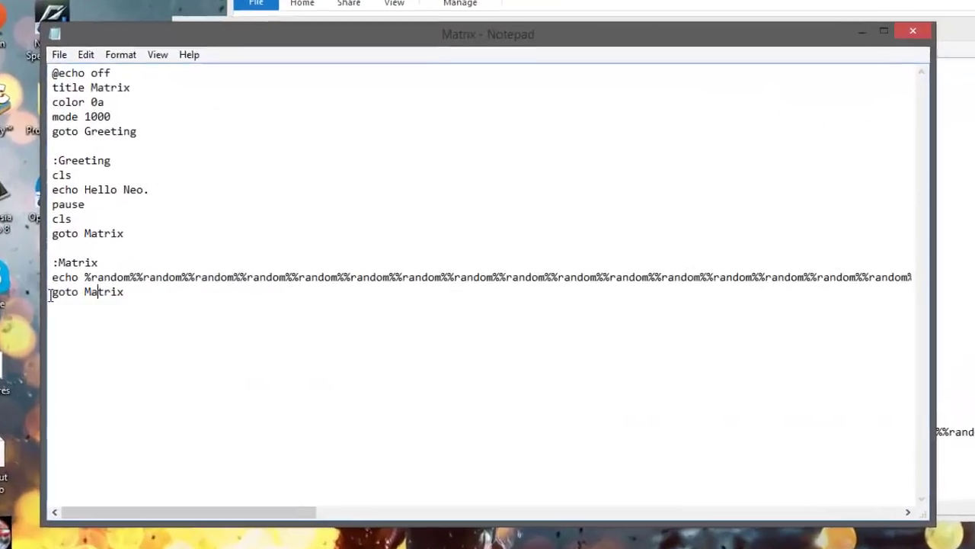
{"action": "key", "text": "Return"}
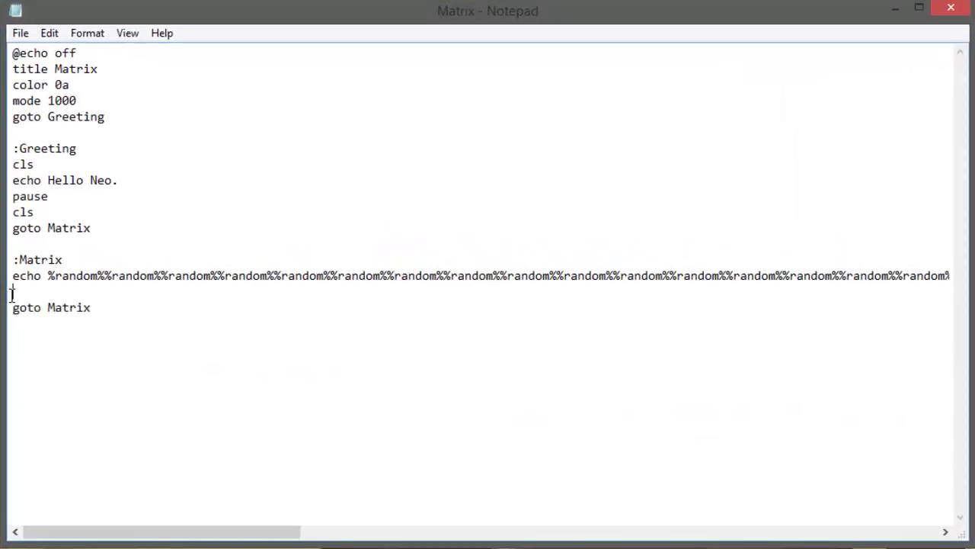
{"action": "key", "text": "ctrl+v"}
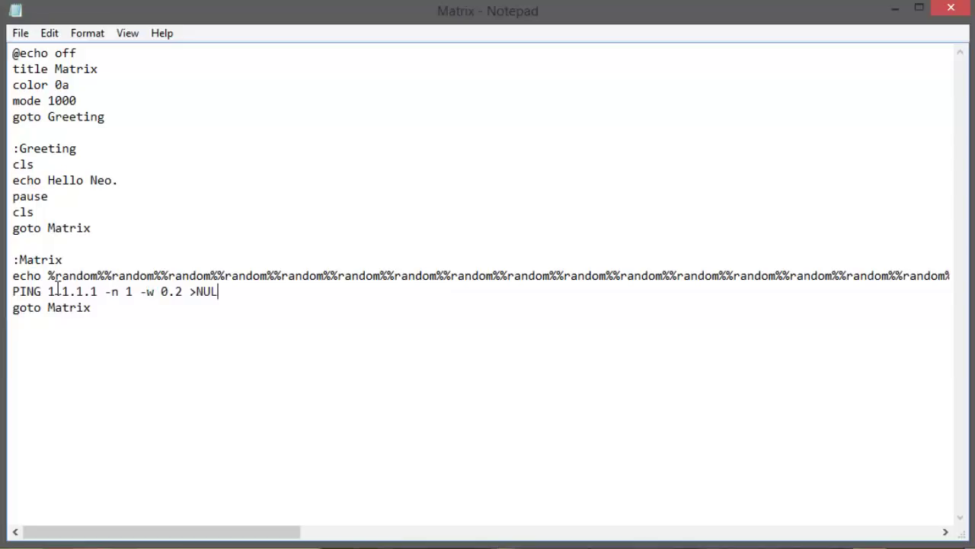
{"action": "double_click", "coordinate": [12, 291]}
{"action": "left_click_drag", "start_coordinate": [12, 291], "coordinate": [233, 263]}
{"action": "left_click", "coordinate": [217, 297]}
Change the PING wait value from 0.2 to 0.3, keeping the >NUL redirect
{"action": "left_click", "coordinate": [180, 298]}
{"action": "key", "text": "BackSpace"}
{"action": "type", "text": "3"}
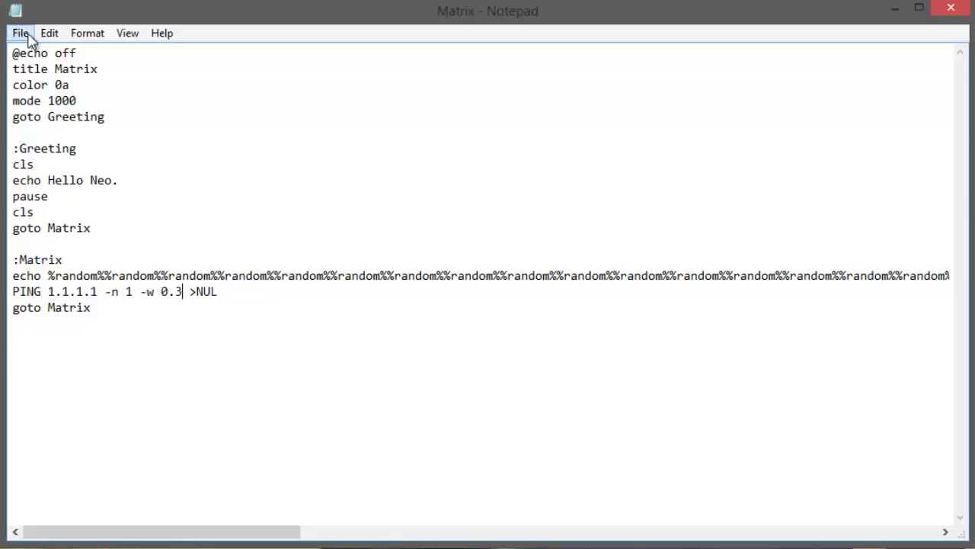
{"action": "left_click_drag", "start_coordinate": [190, 291], "coordinate": [219, 292]}
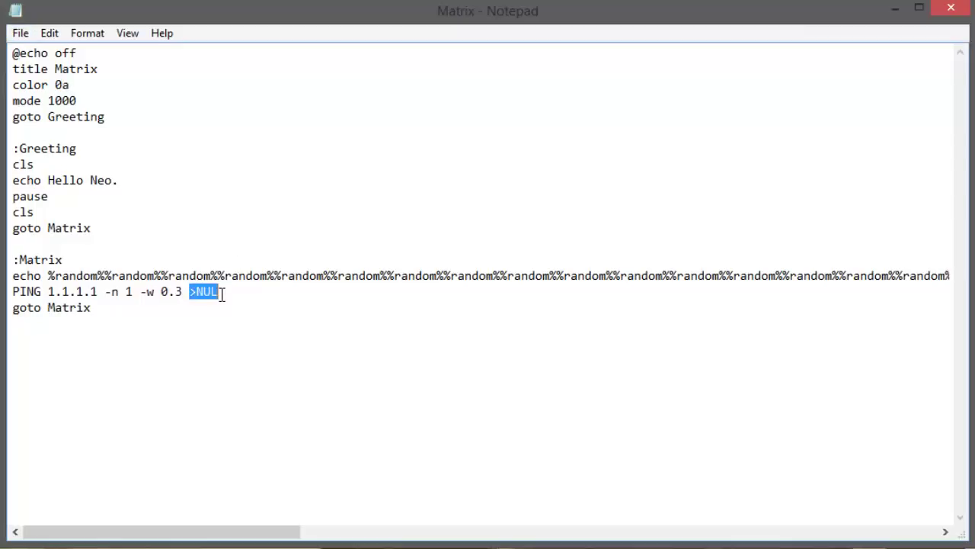
{"action": "left_click", "coordinate": [183, 349]}
Save the script with its 0.3 PING delay and rerun Matrix.bat from the Demo folder
{"action": "left_click", "coordinate": [20, 34]}
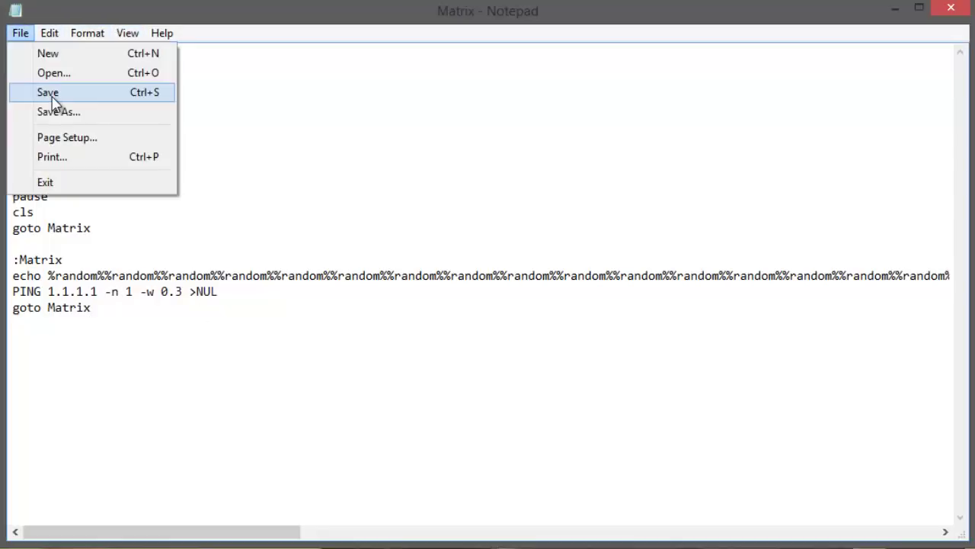
{"action": "left_click", "coordinate": [52, 93]}
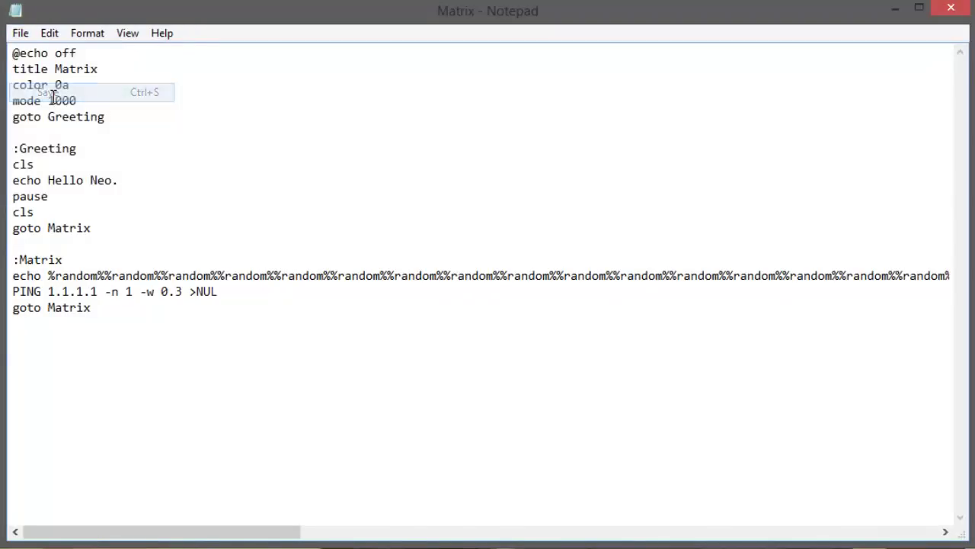
{"action": "double_click", "coordinate": [437, 60]}
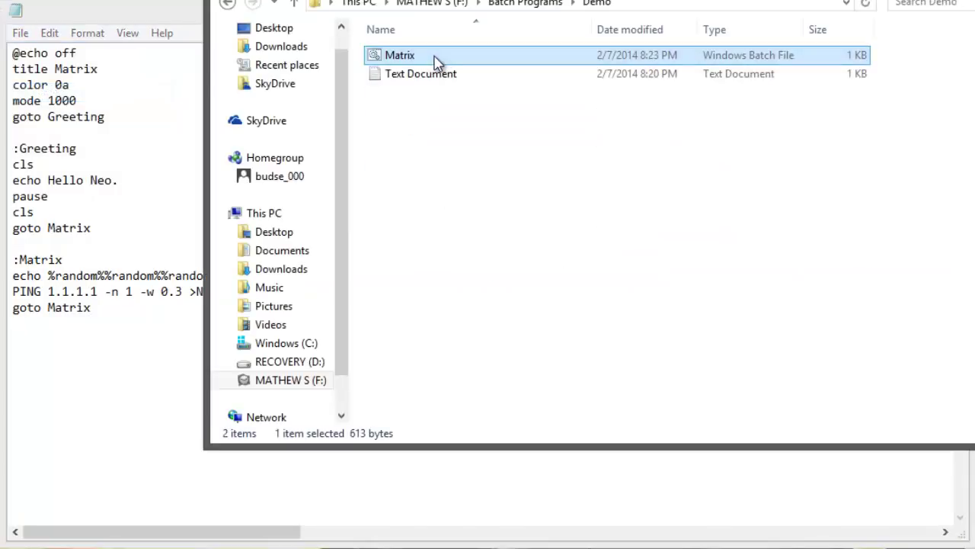